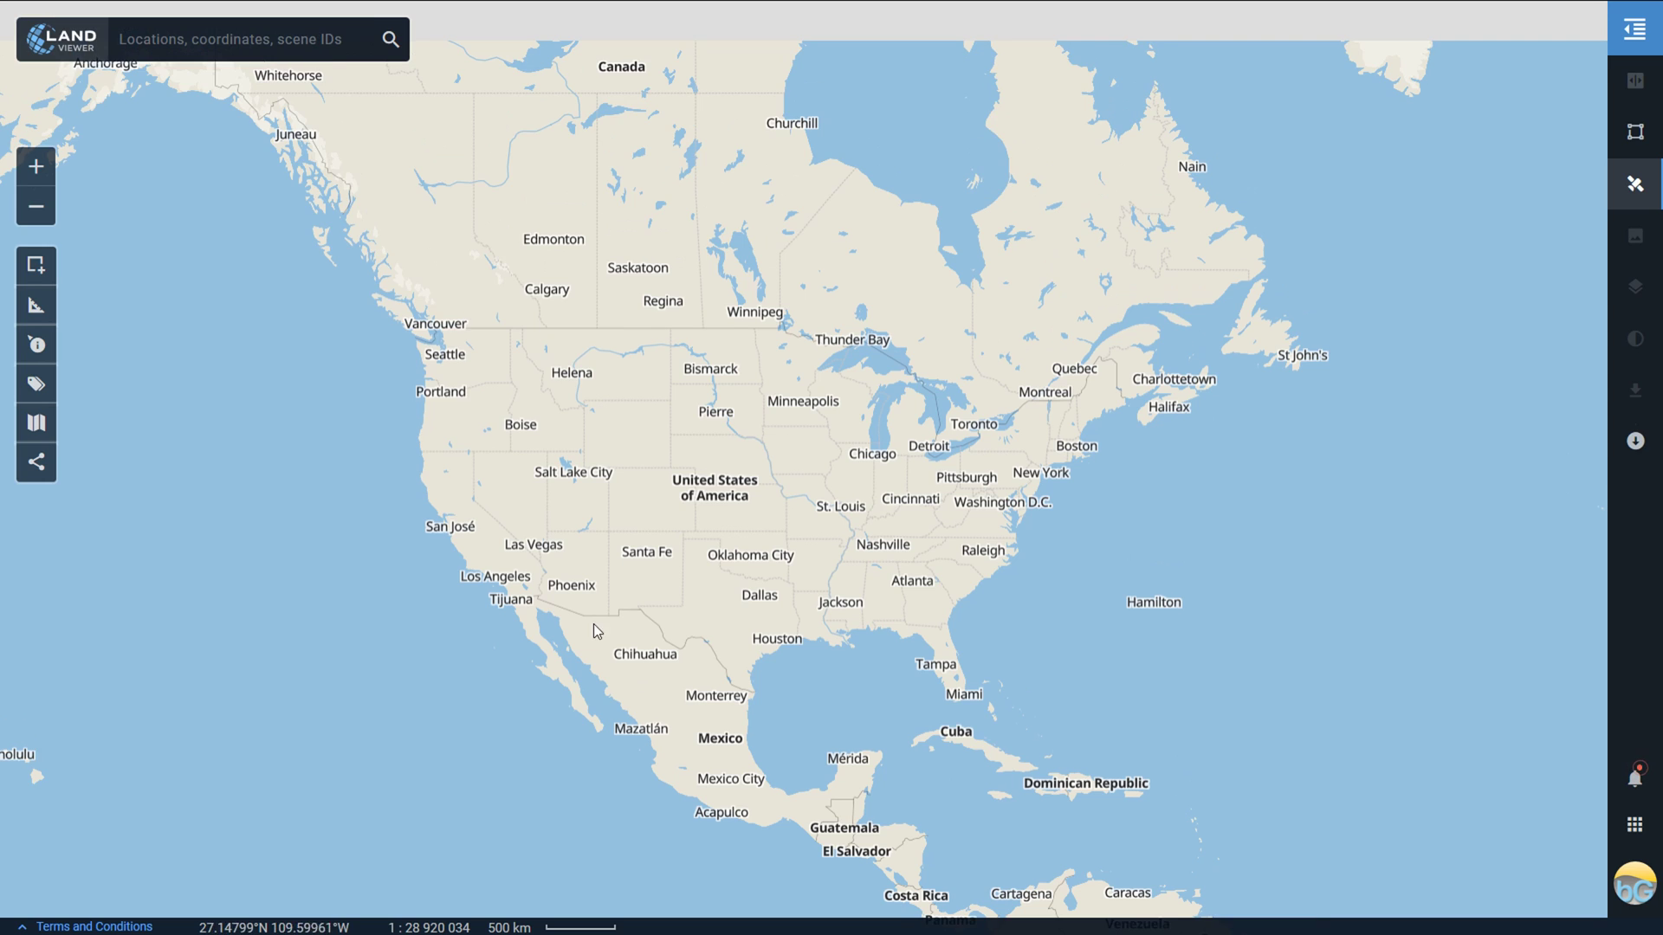
- Search for 'Ozun' and zoom the map out from Ozun, Covasna, Romania, to show villages up to Sfântu Gheorghe
click(200, 40)
text(Ozun)
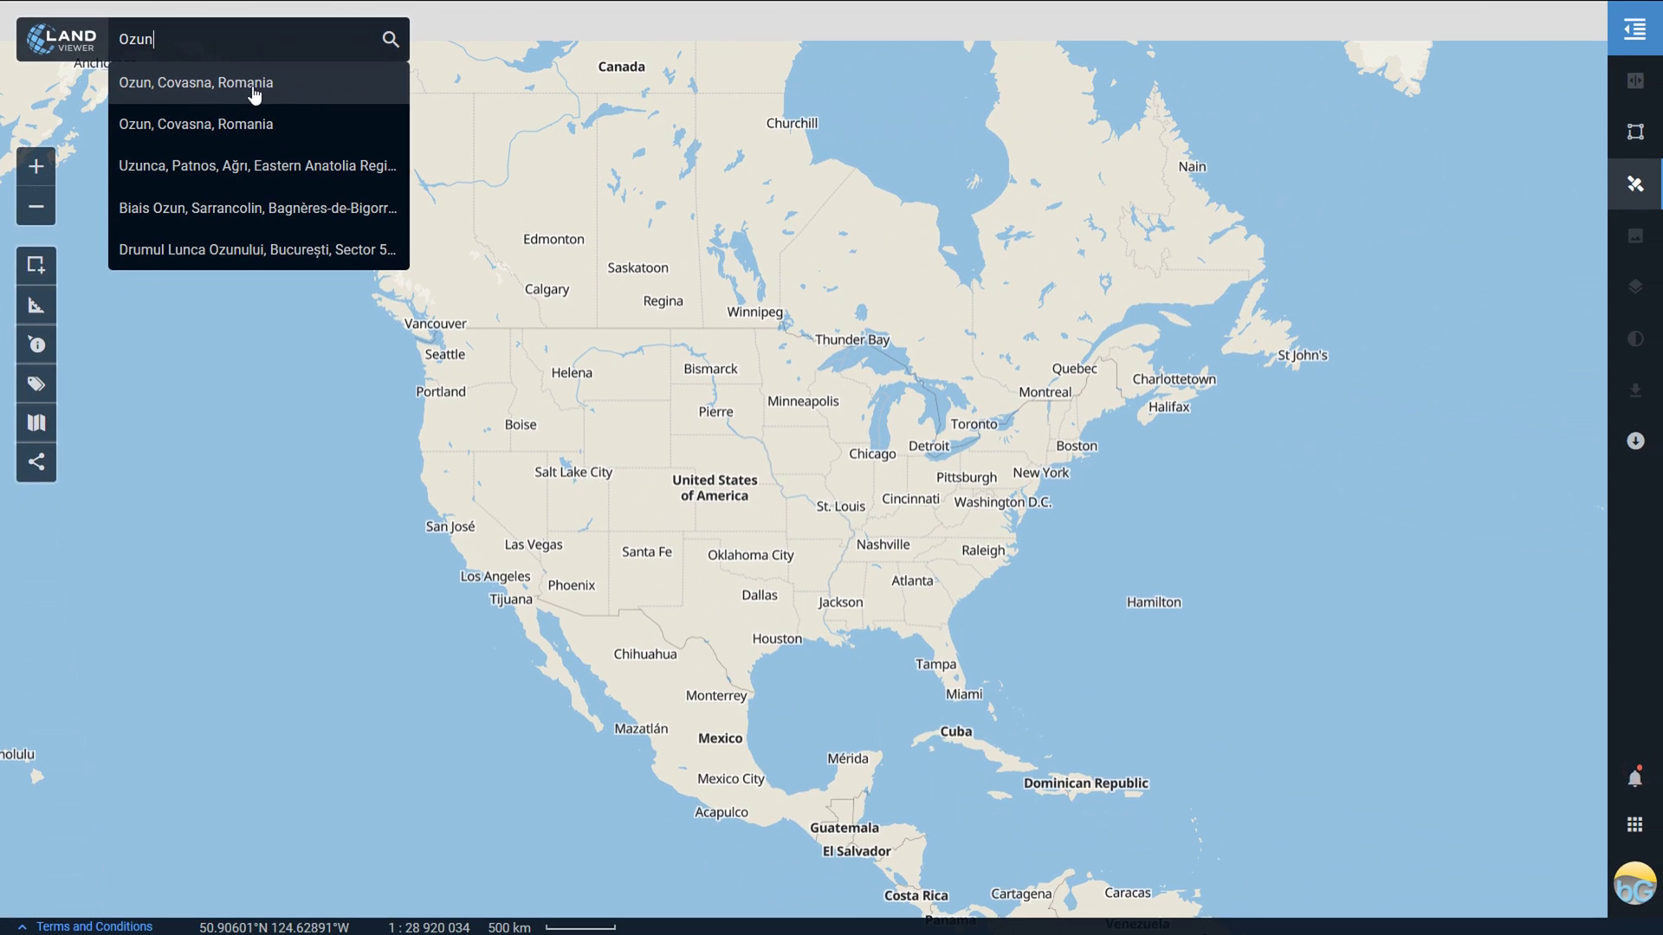
click(253, 95)
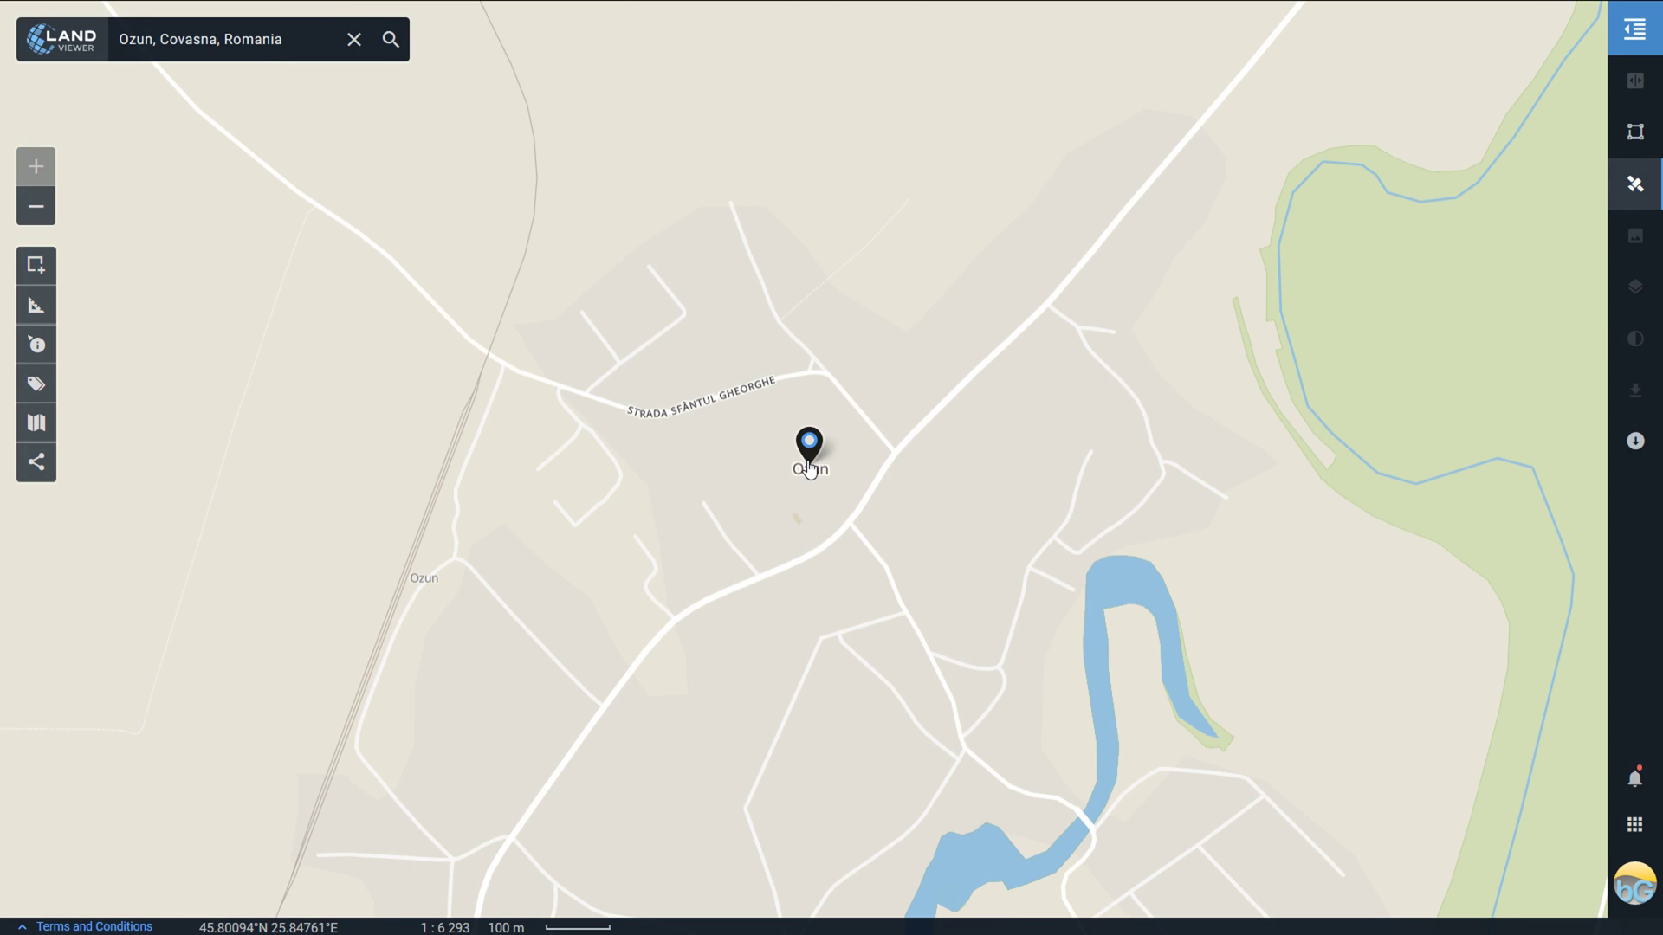
scroll(807, 471, down, 1)
scroll(807, 471, down, 2)
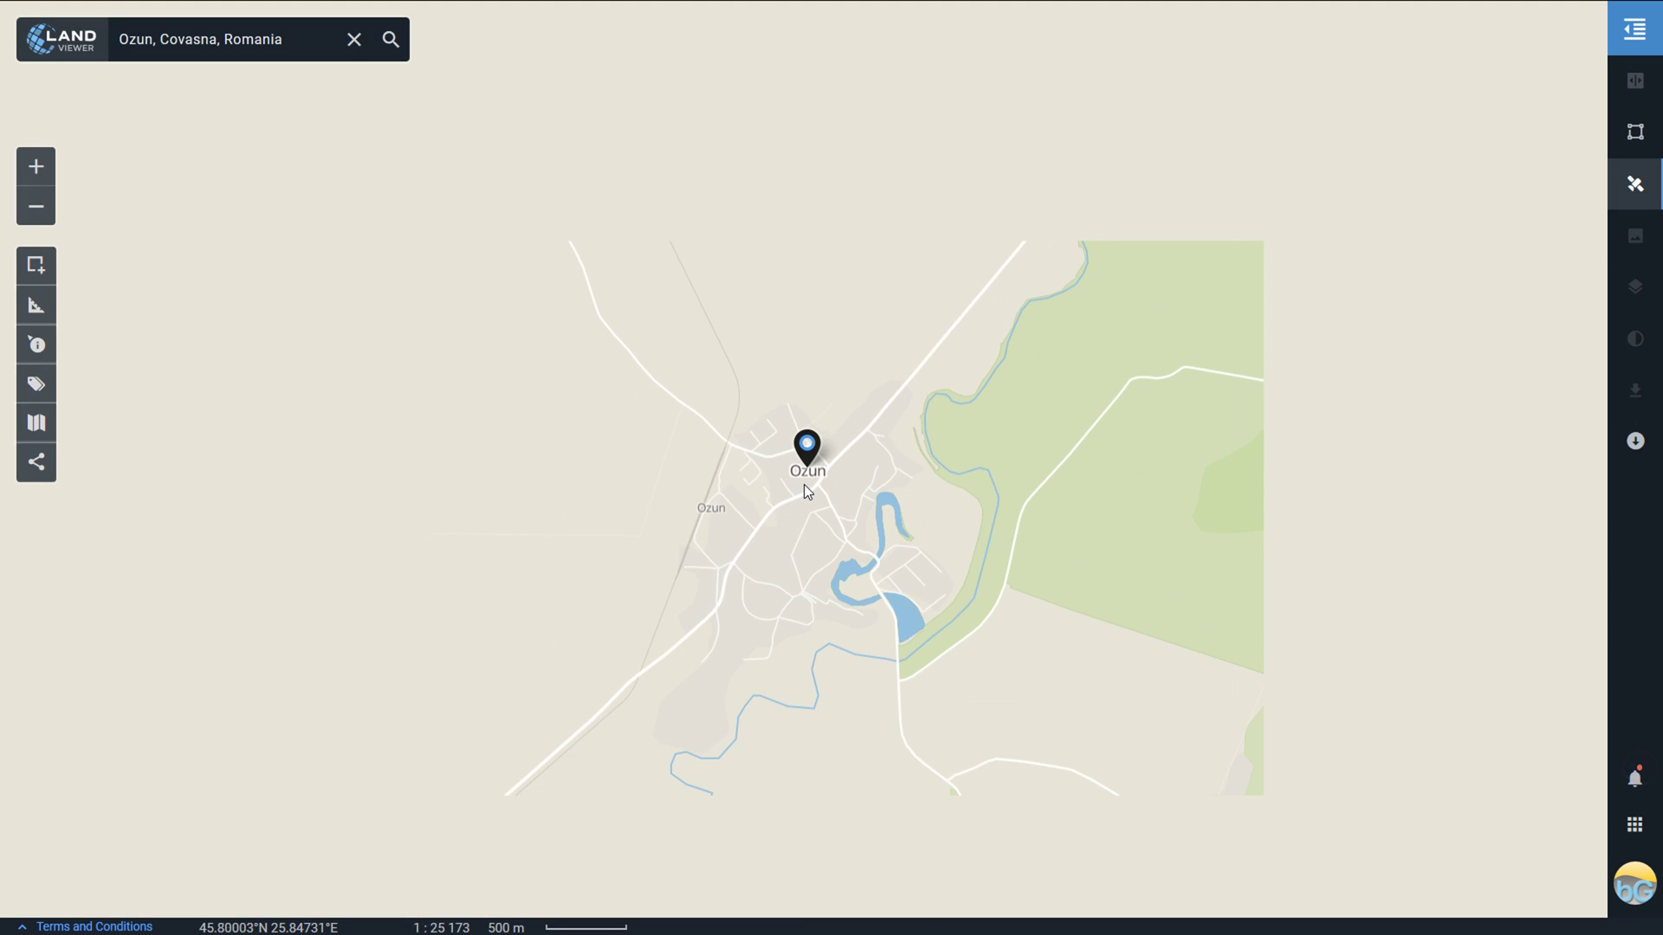
scroll(802, 485, down, 1)
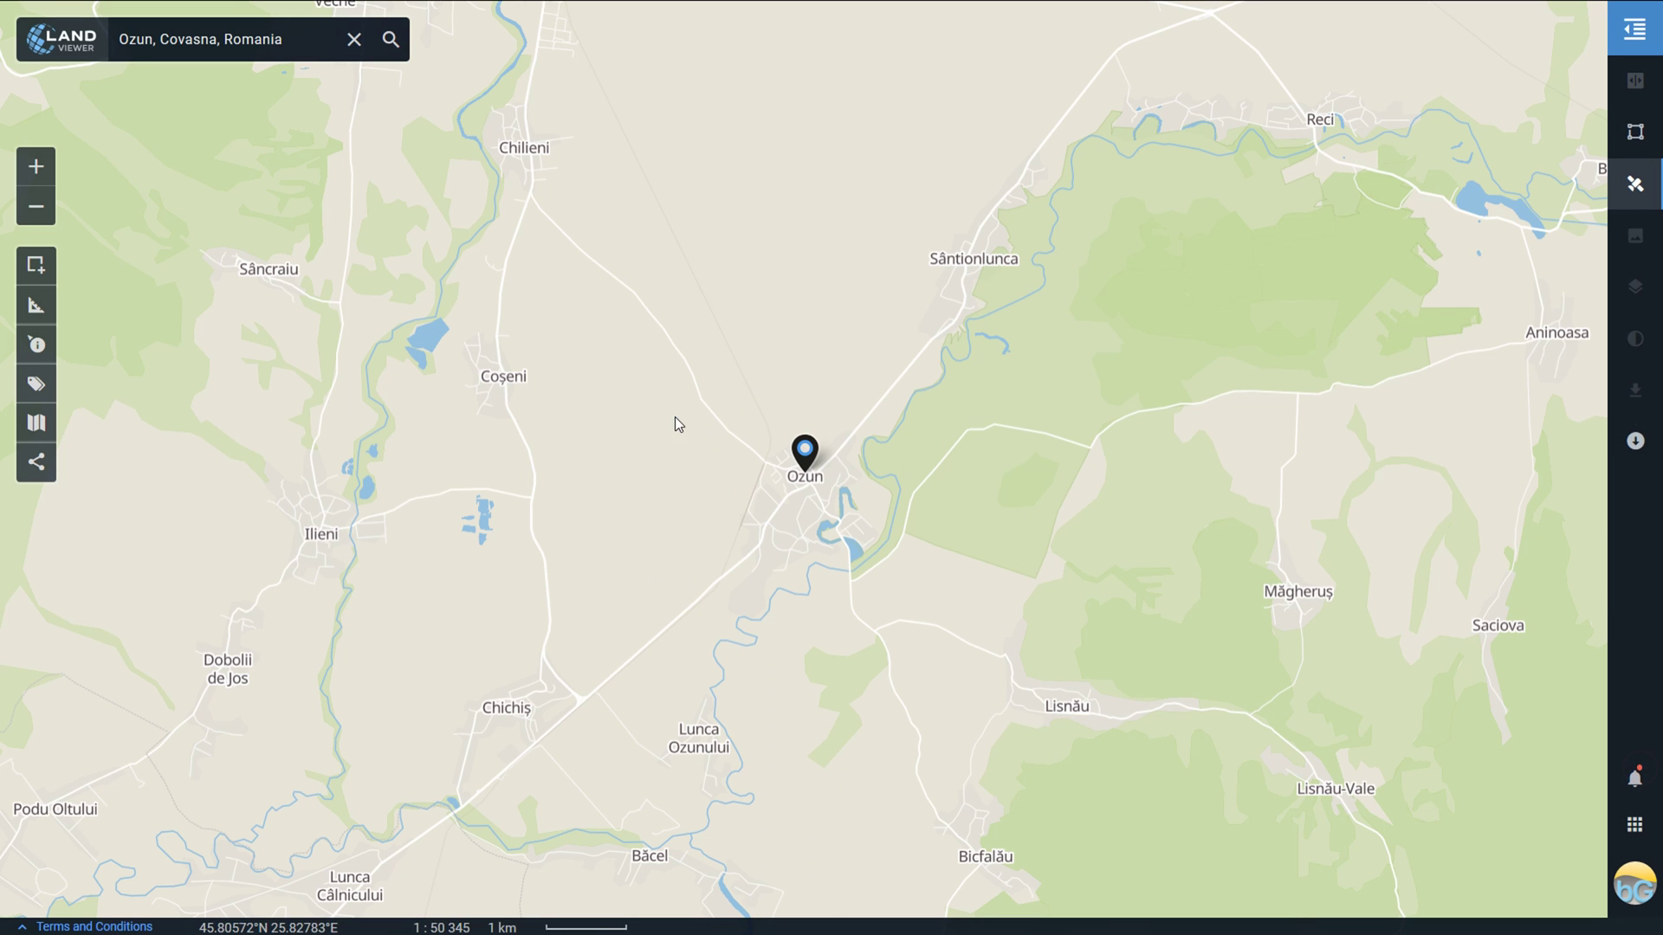
scroll(984, 536, down, 1)
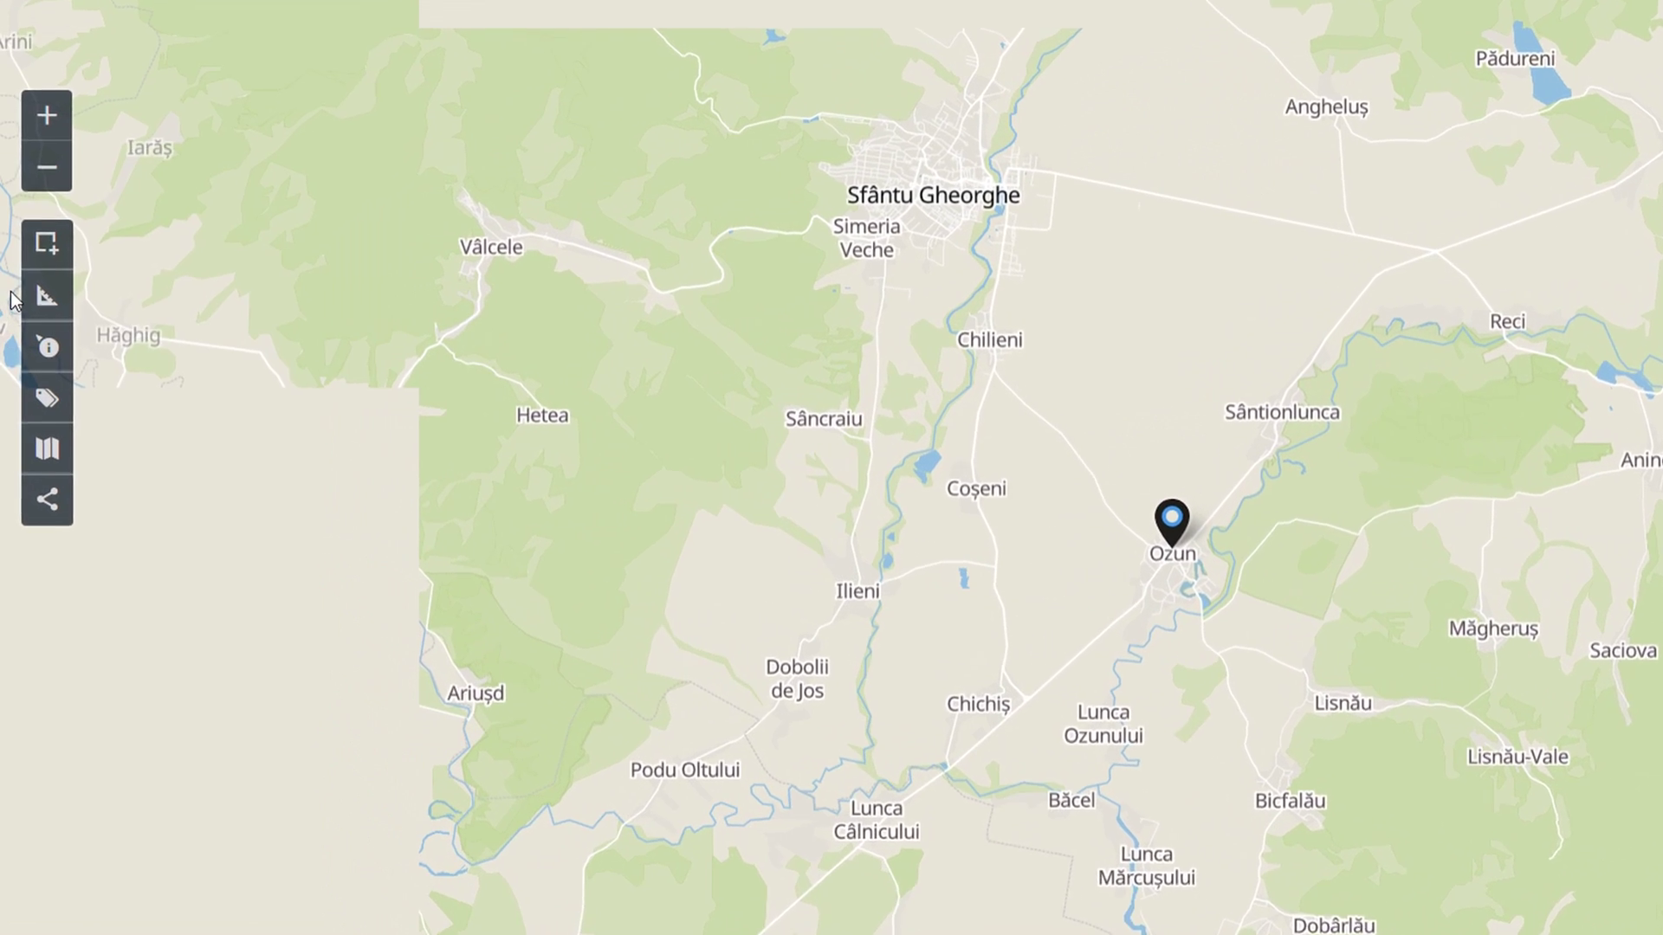
mouse_move(45, 246)
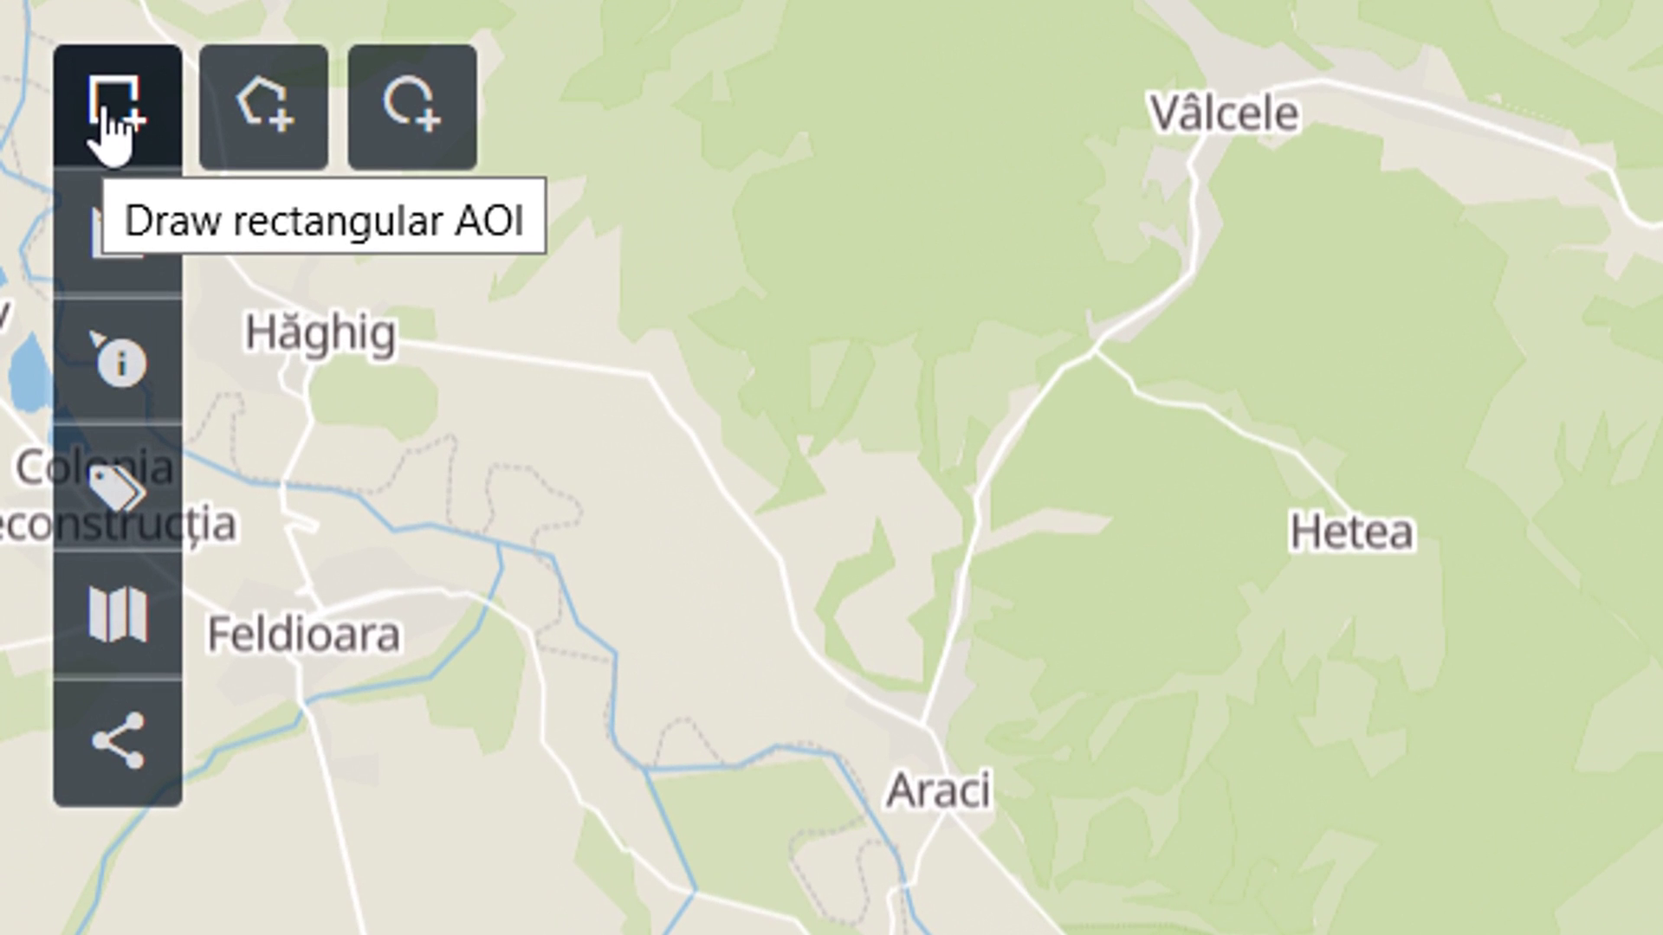
- Draw a rectangular area of interest of about 67 km² framing Ozun, from Coșeni to Lunca Mărcușului
click(108, 113)
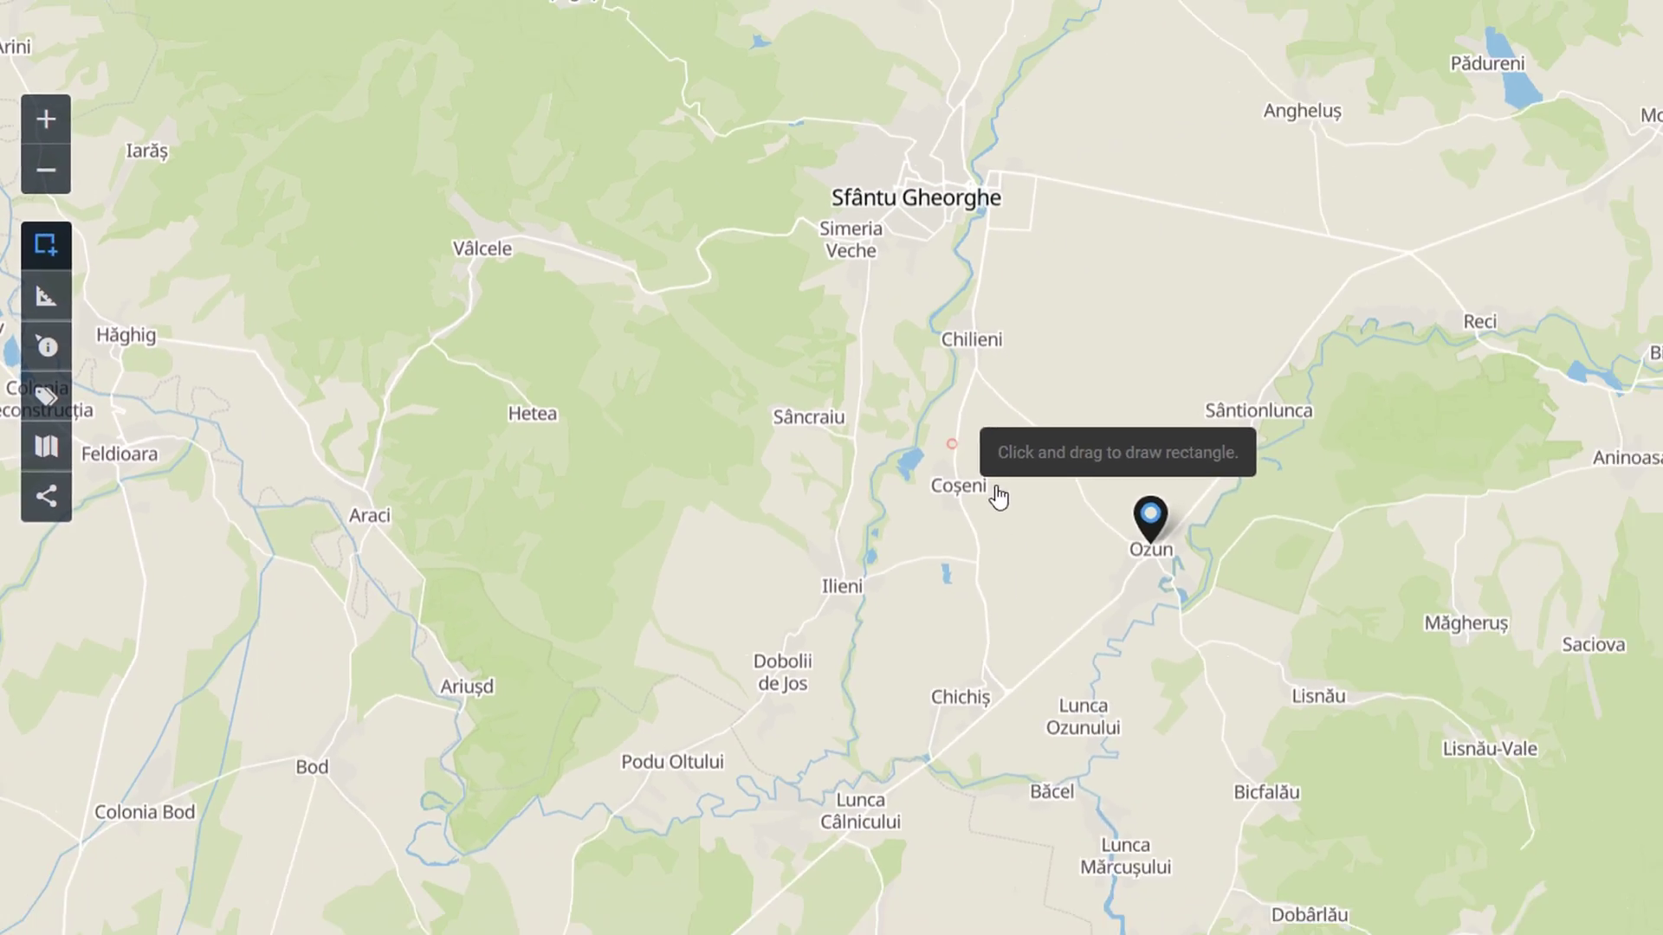
mouse_move(951, 444)
mouse_down()
mouse_move(1257, 717)
mouse_move(1352, 847)
mouse_up()
drag(1063, 747, 1066, 779)
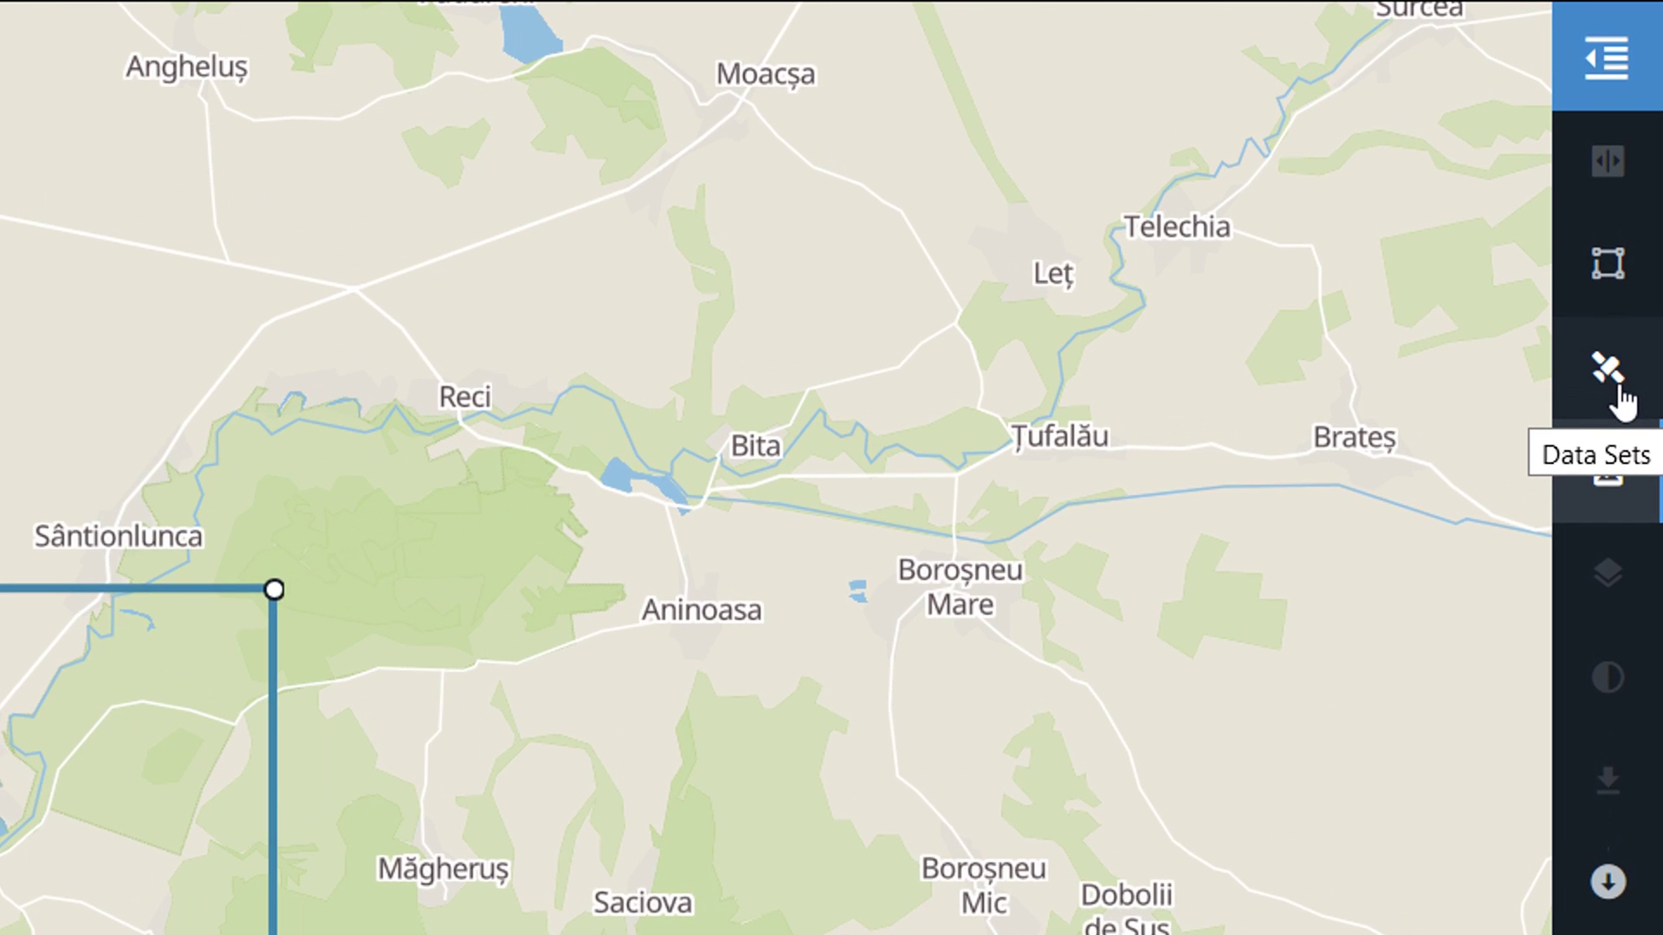
- Search Sentinel-1 scenes for the area dated 25 June to 4 July 2018
click(1612, 381)
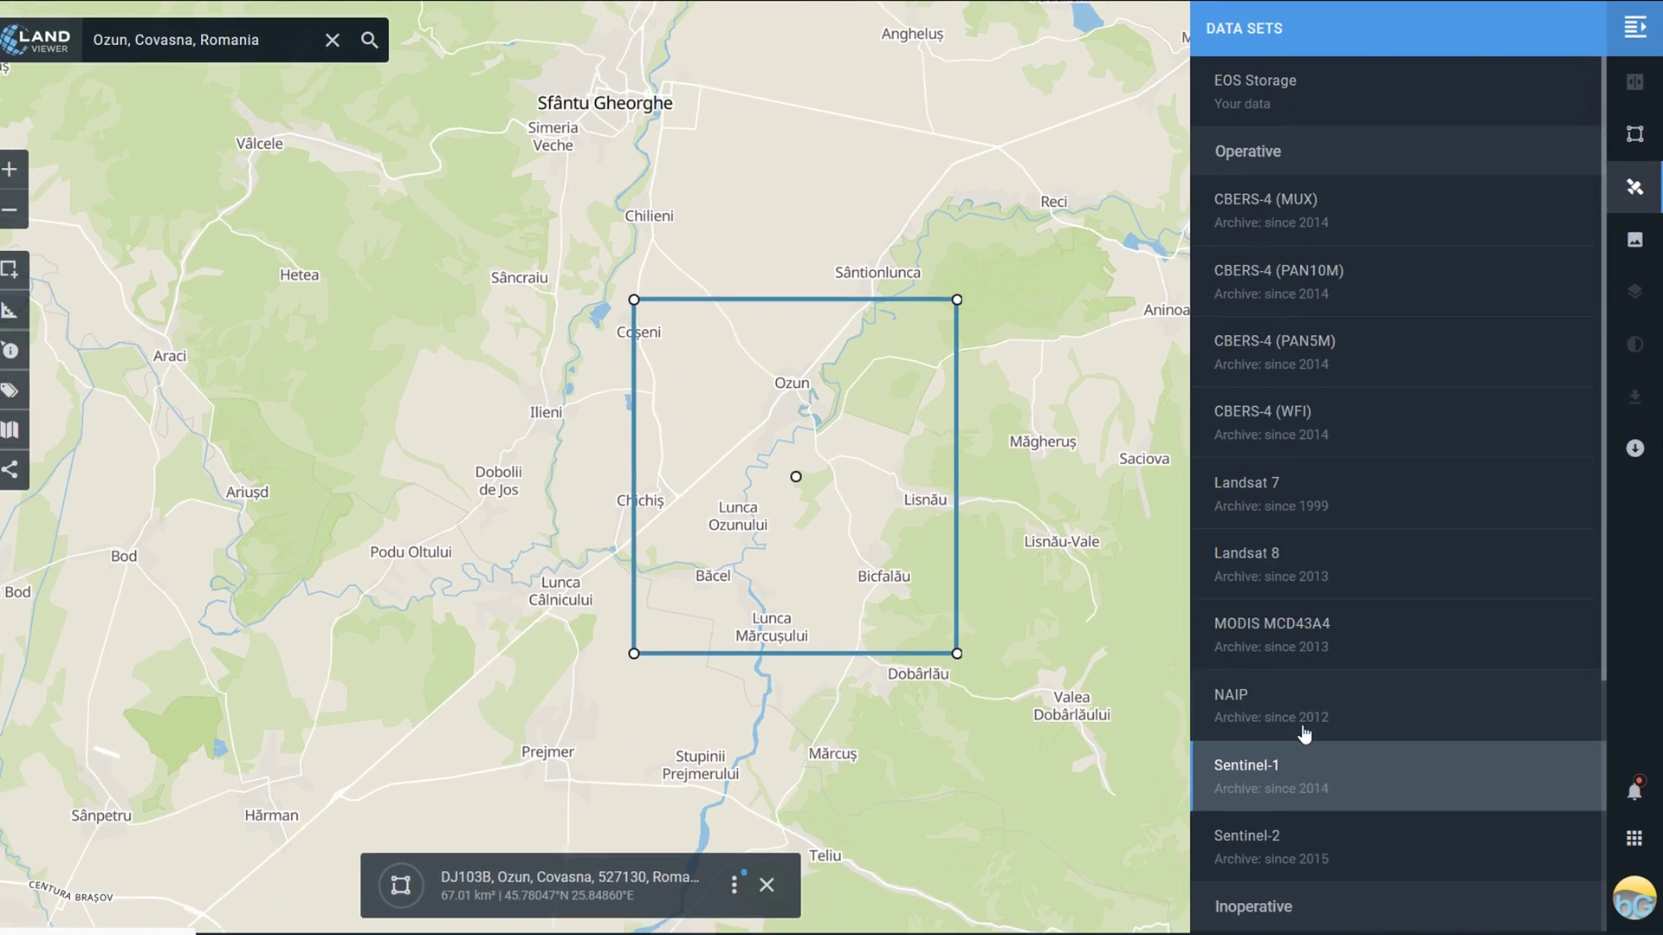
click(1314, 773)
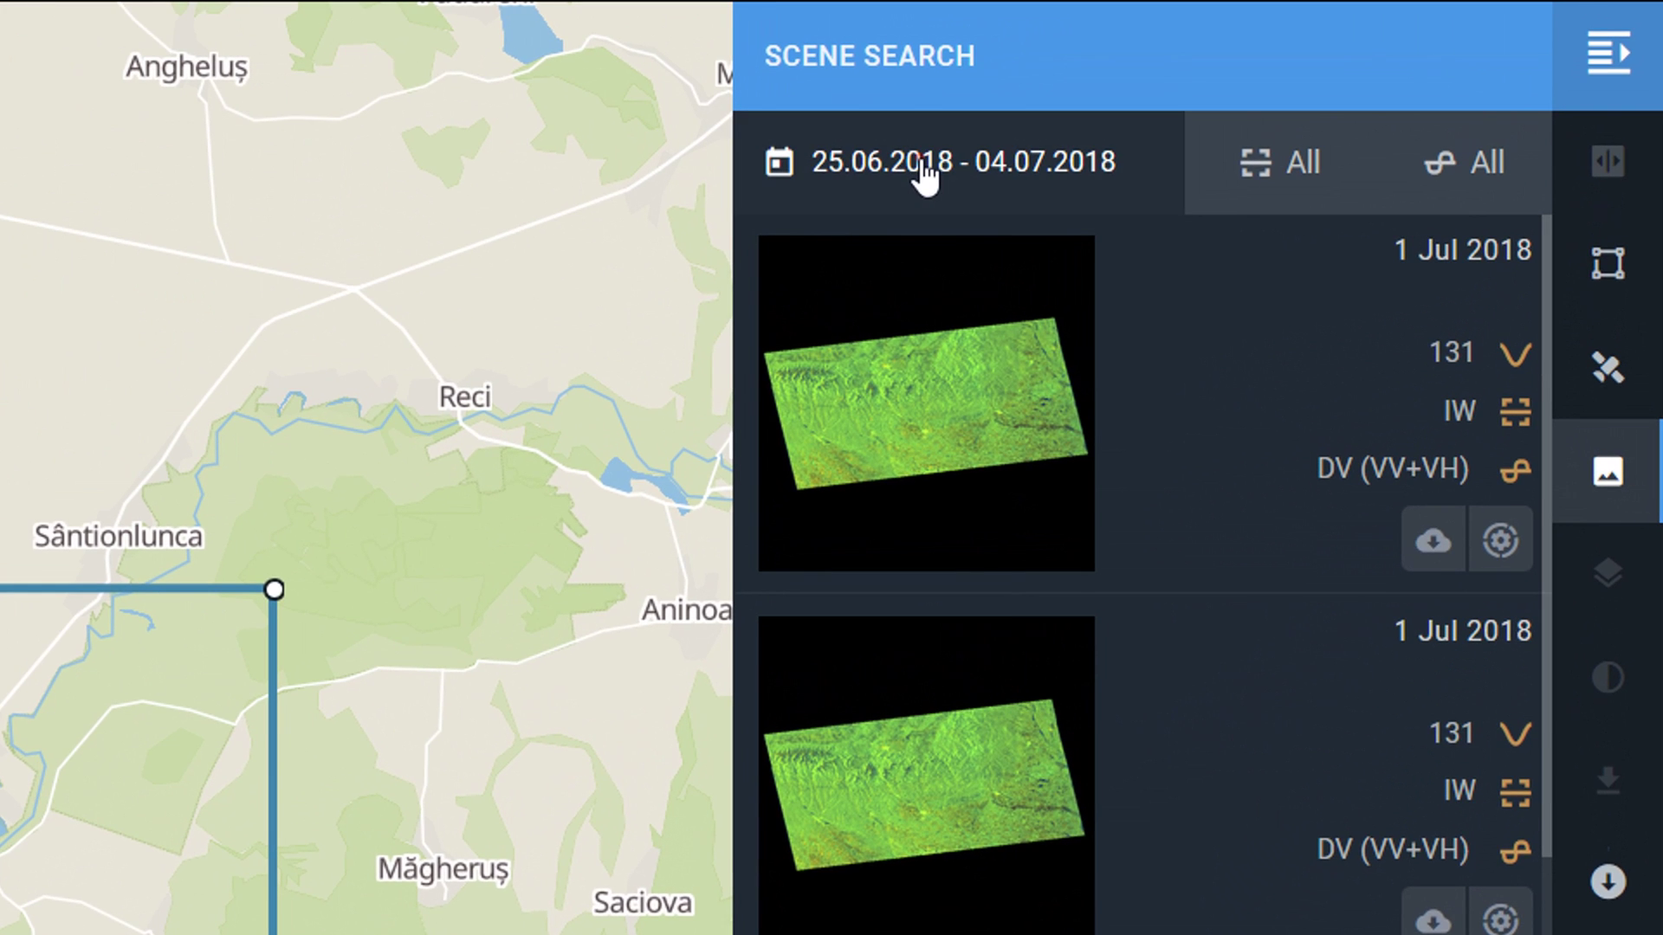
click(1105, 128)
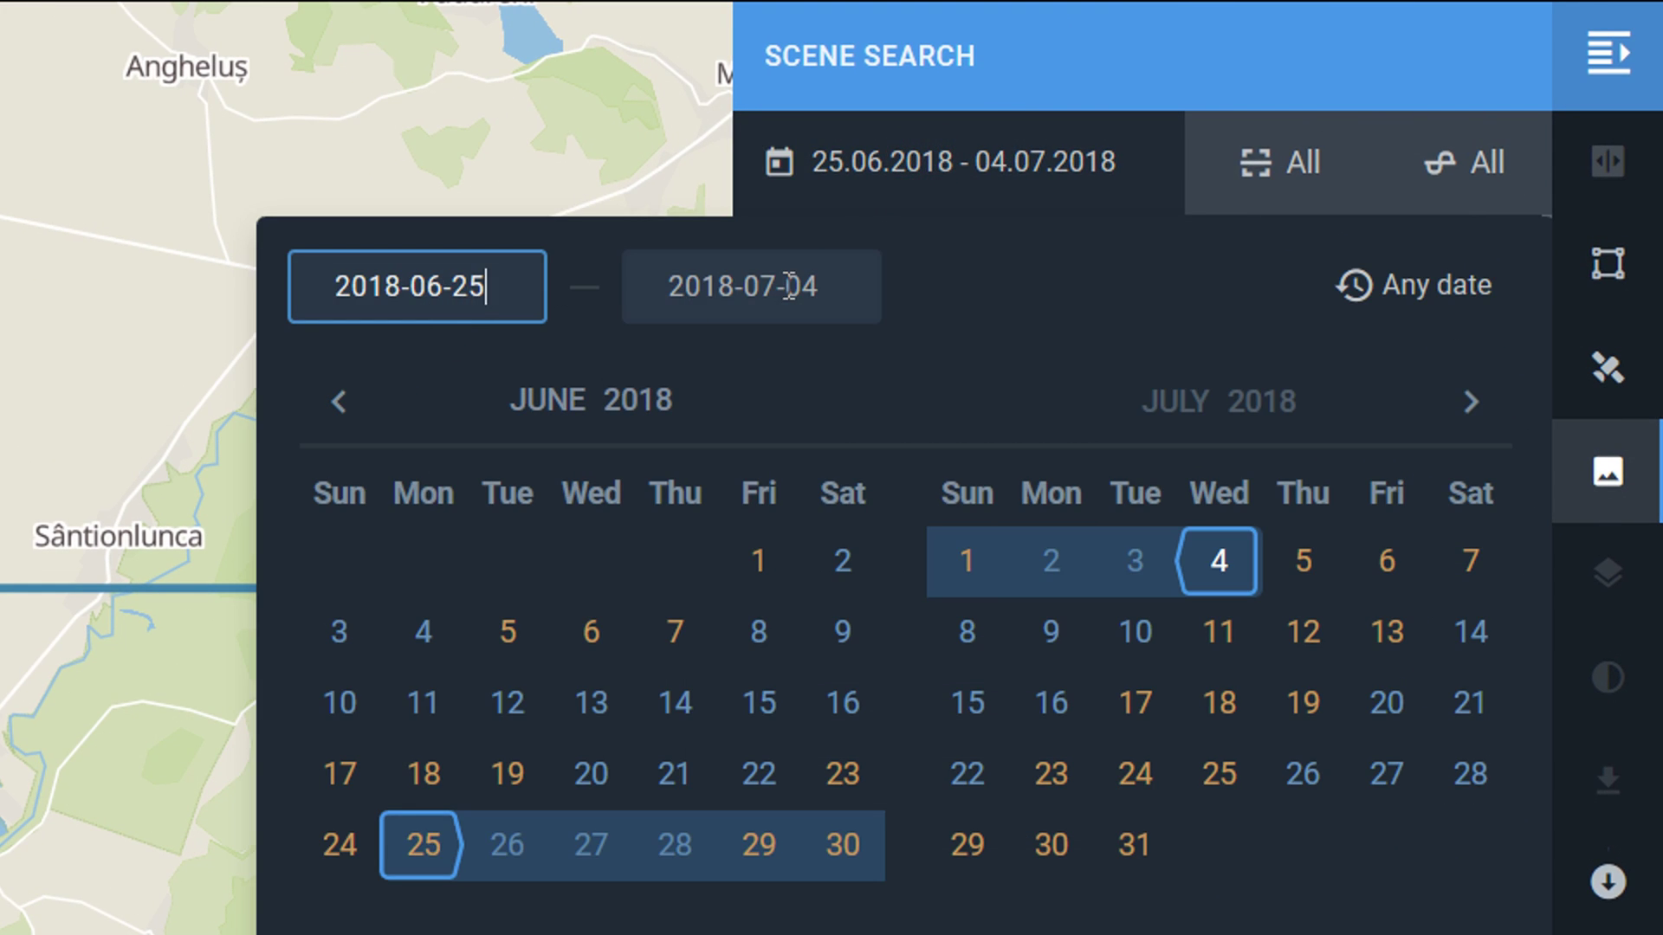
click(423, 853)
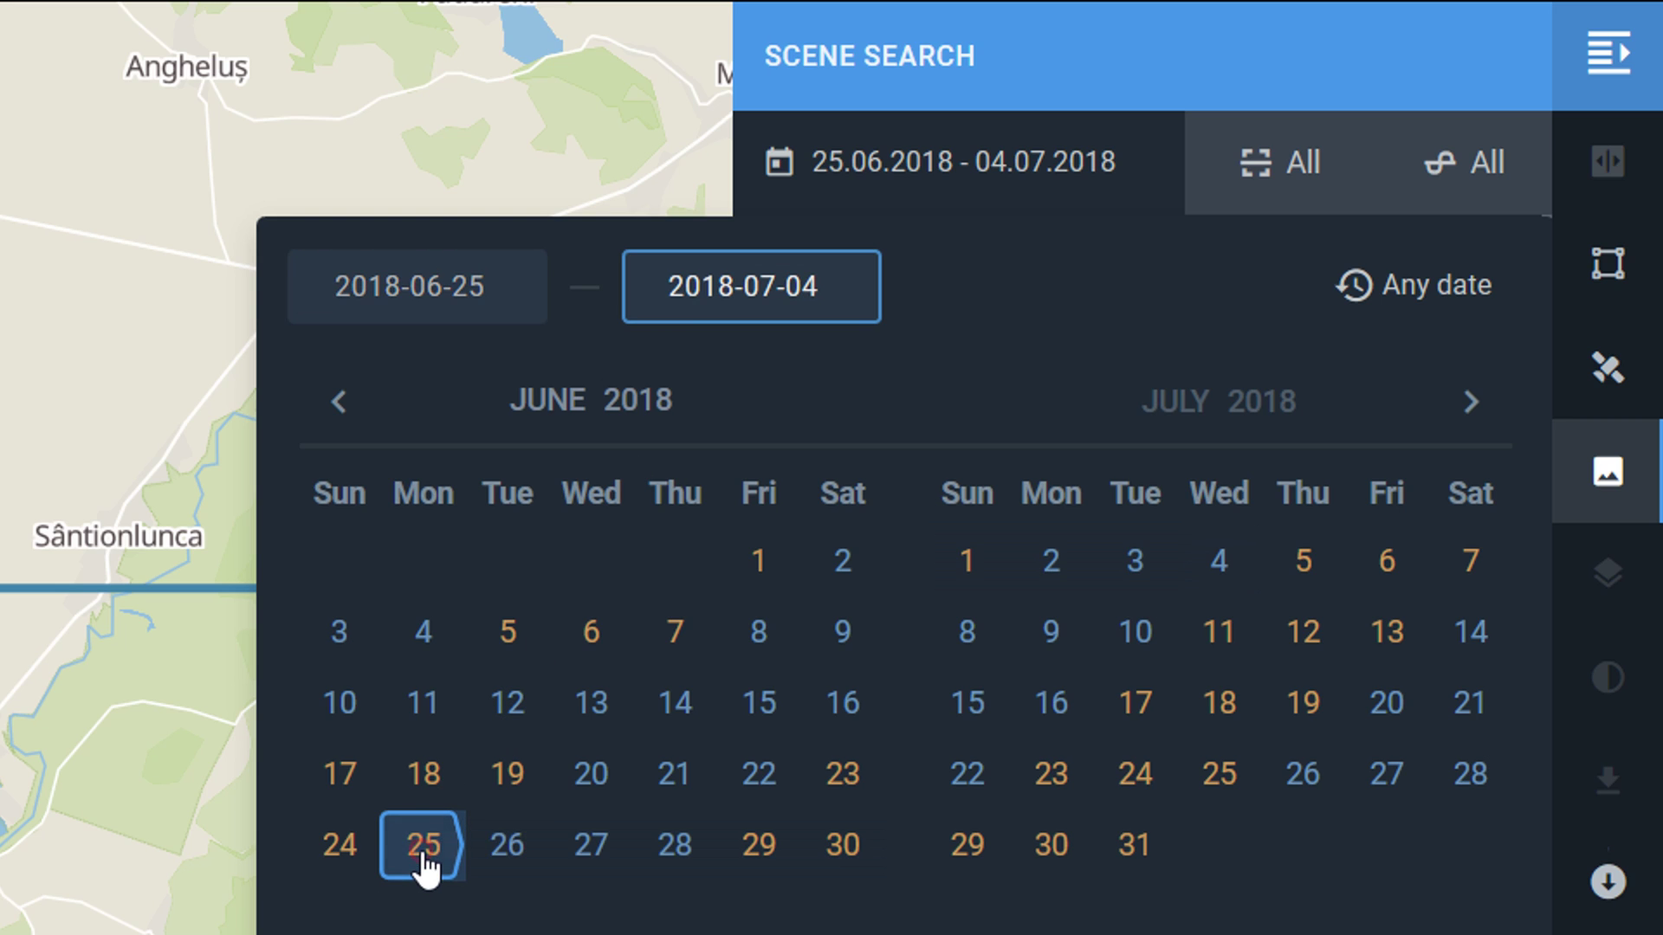
click(1221, 572)
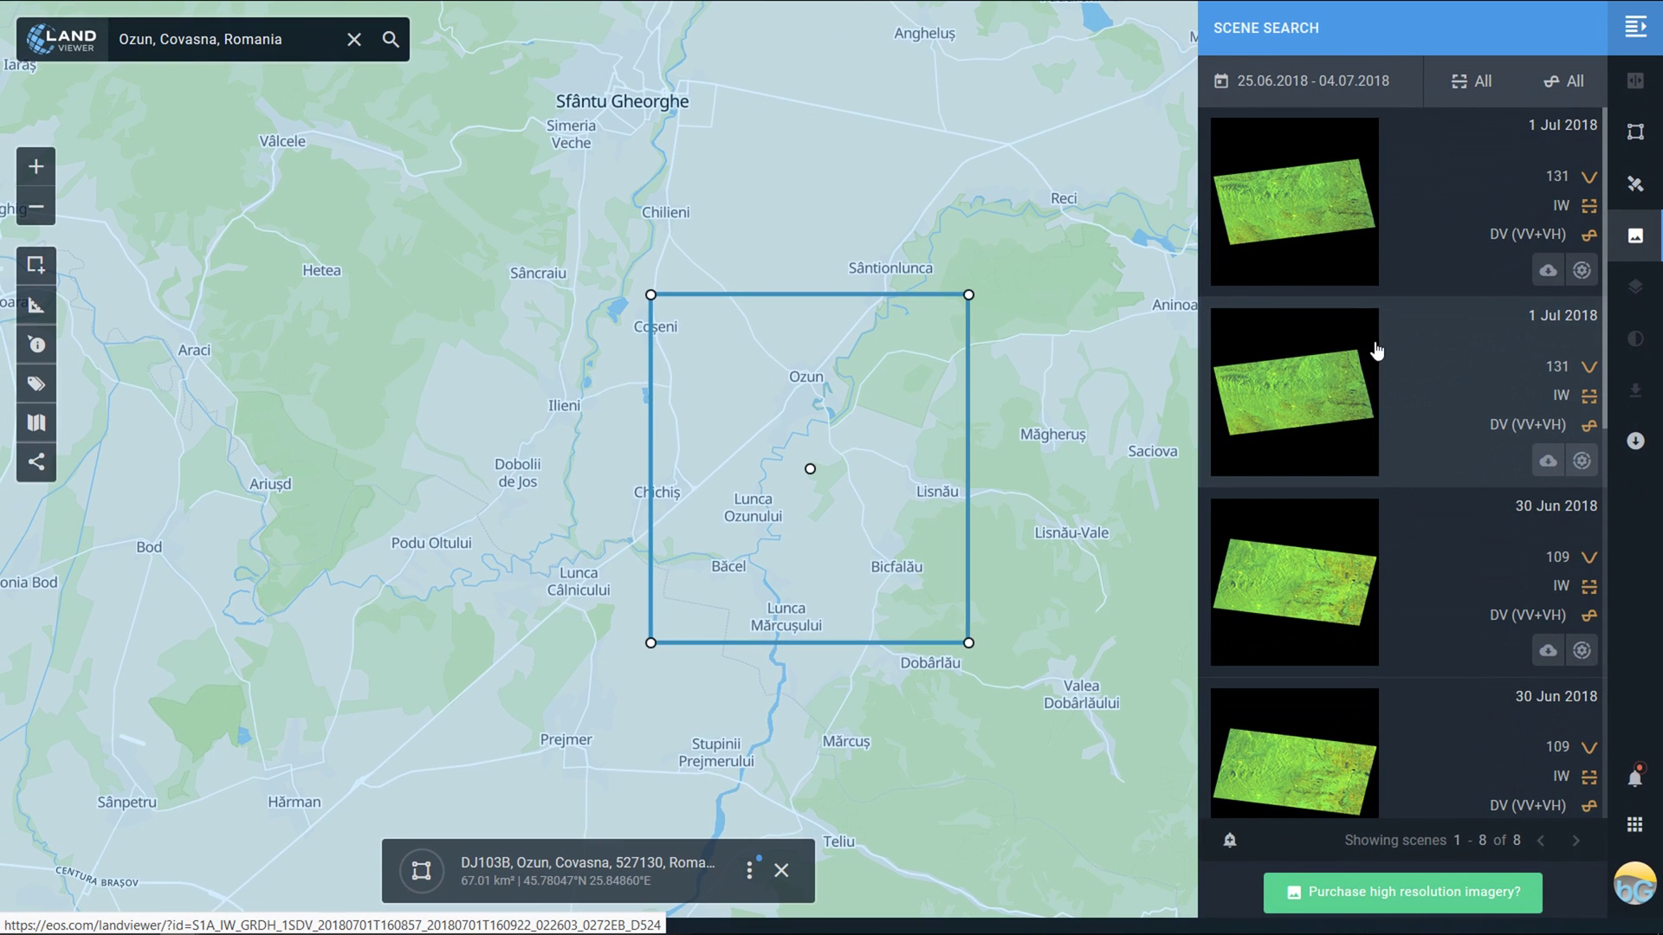
- Load the first 1 Jul 2018 scene from the 8 results
scroll(1427, 238, down, 1)
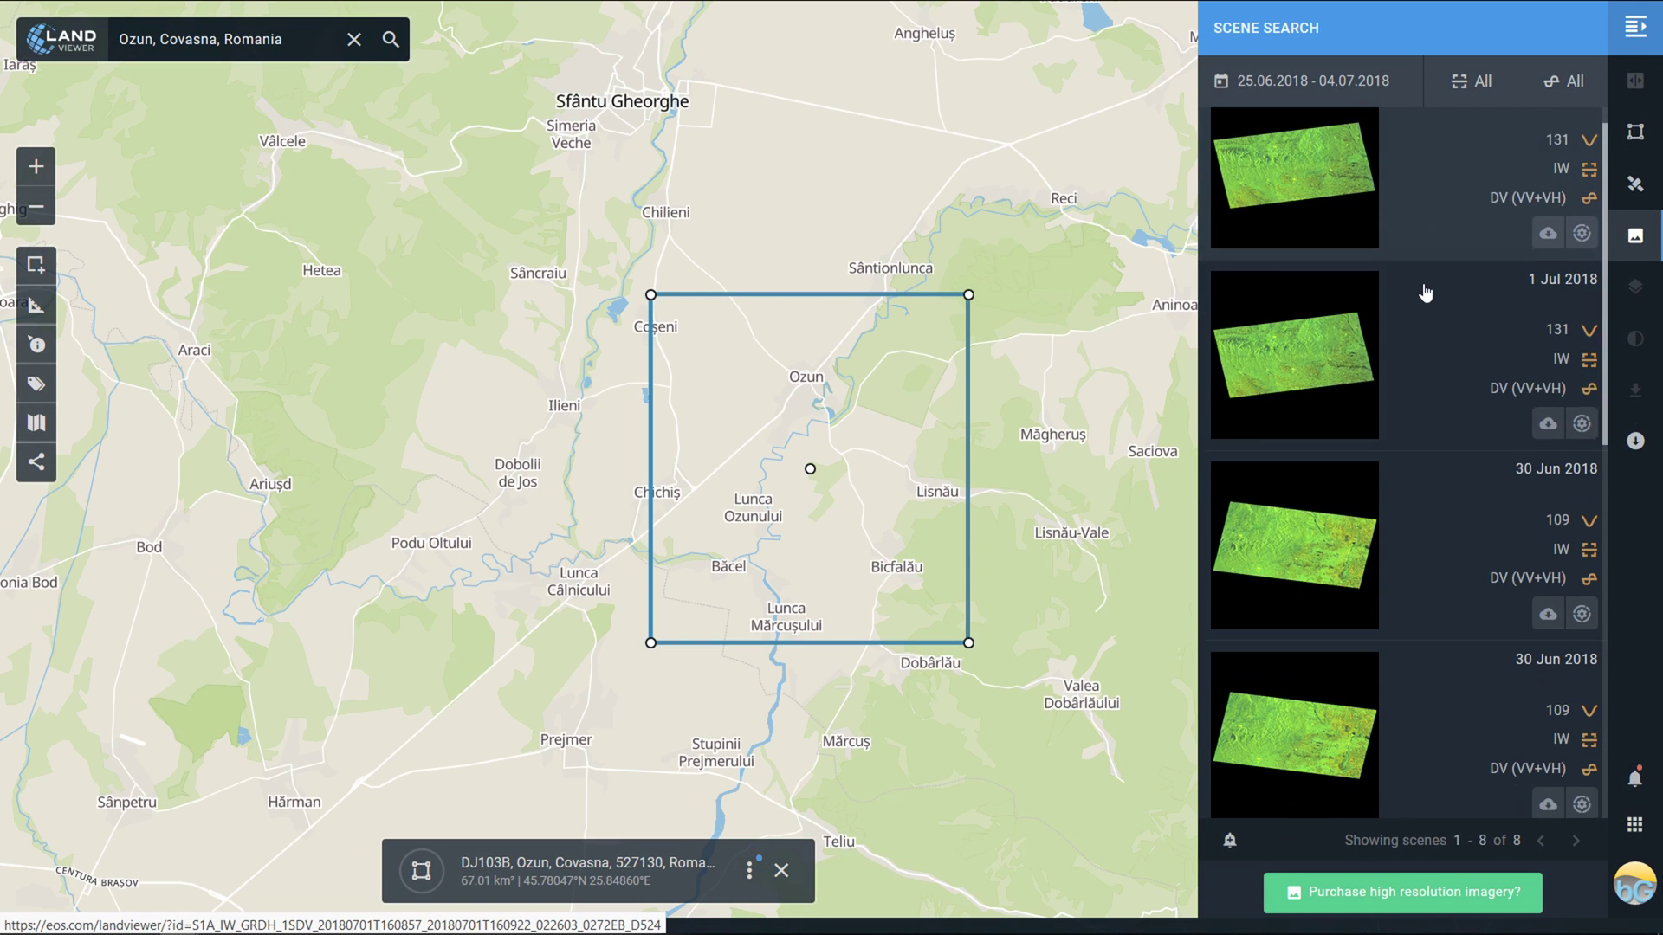
scroll(1423, 234, up, 1)
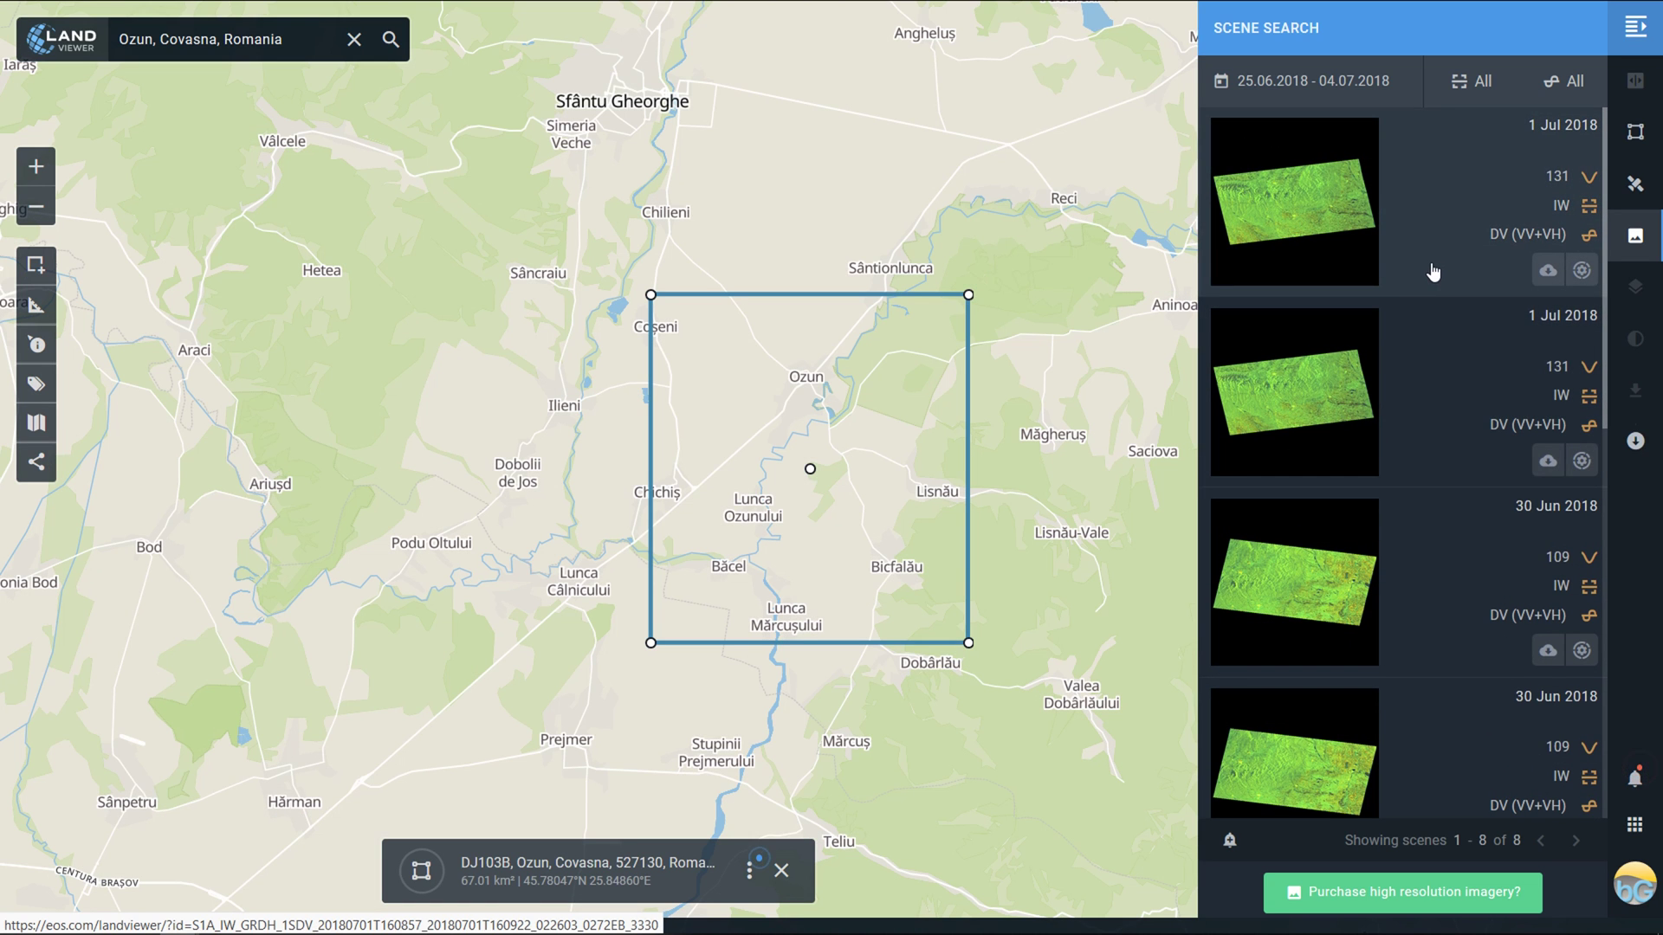
click(1434, 212)
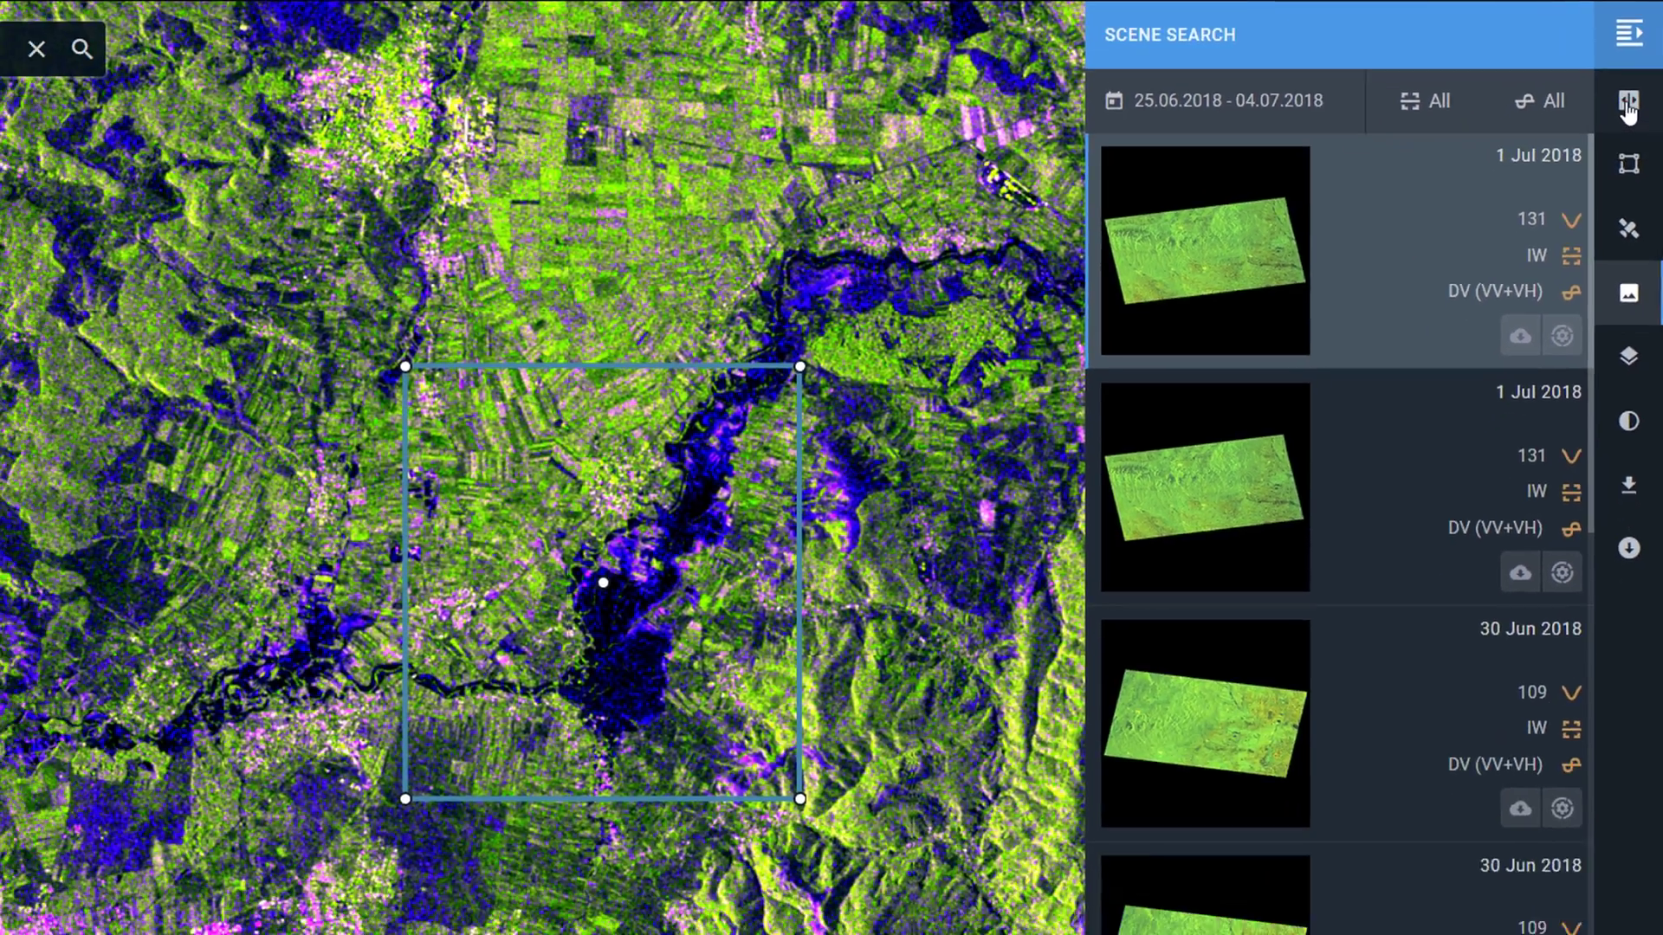
- Turn on scene comparison with the 25 Jun 2018 Sentinel-1 scene
click(1605, 169)
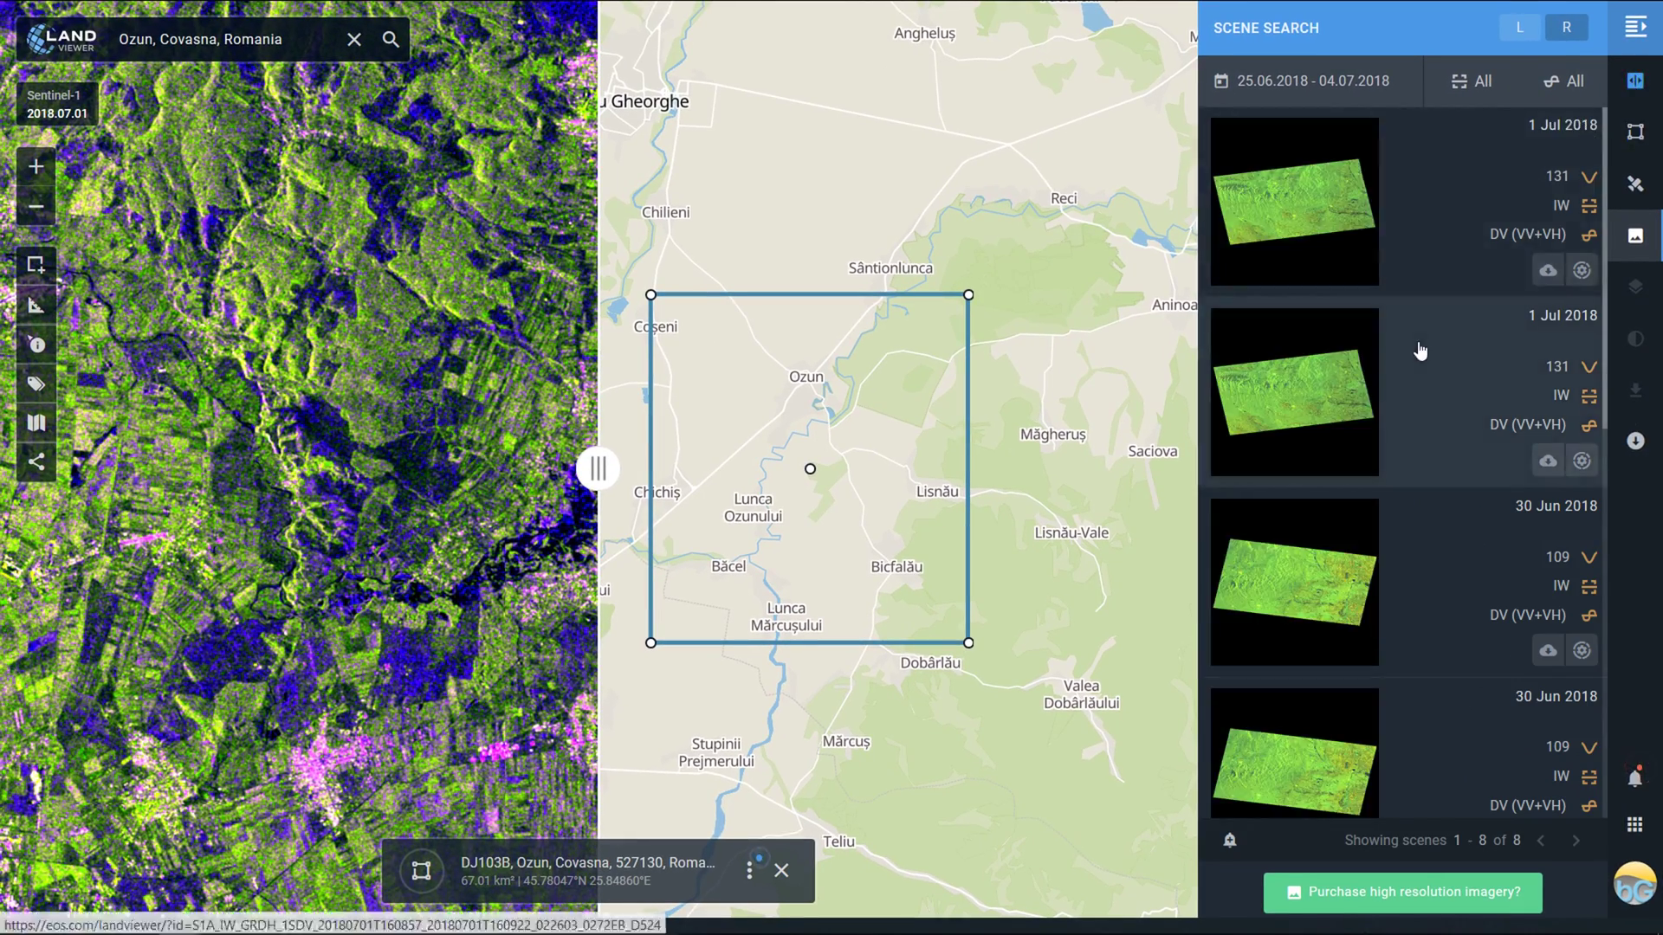
scroll(1424, 364, down, 2)
scroll(1429, 381, down, 5)
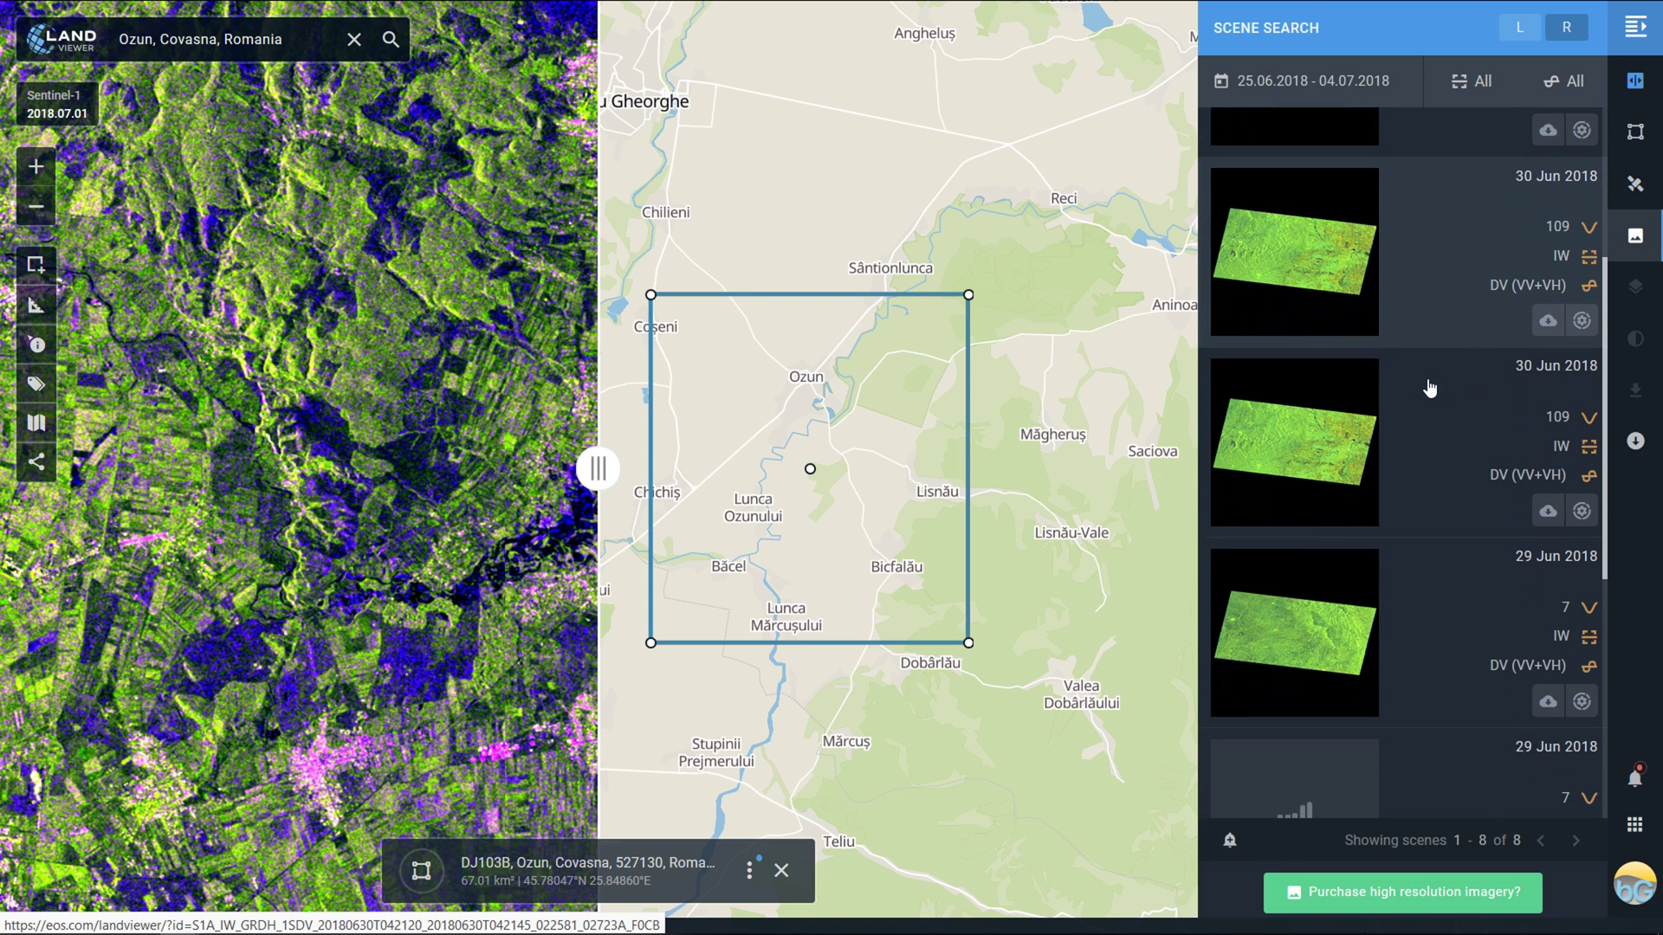
scroll(1432, 396, down, 3)
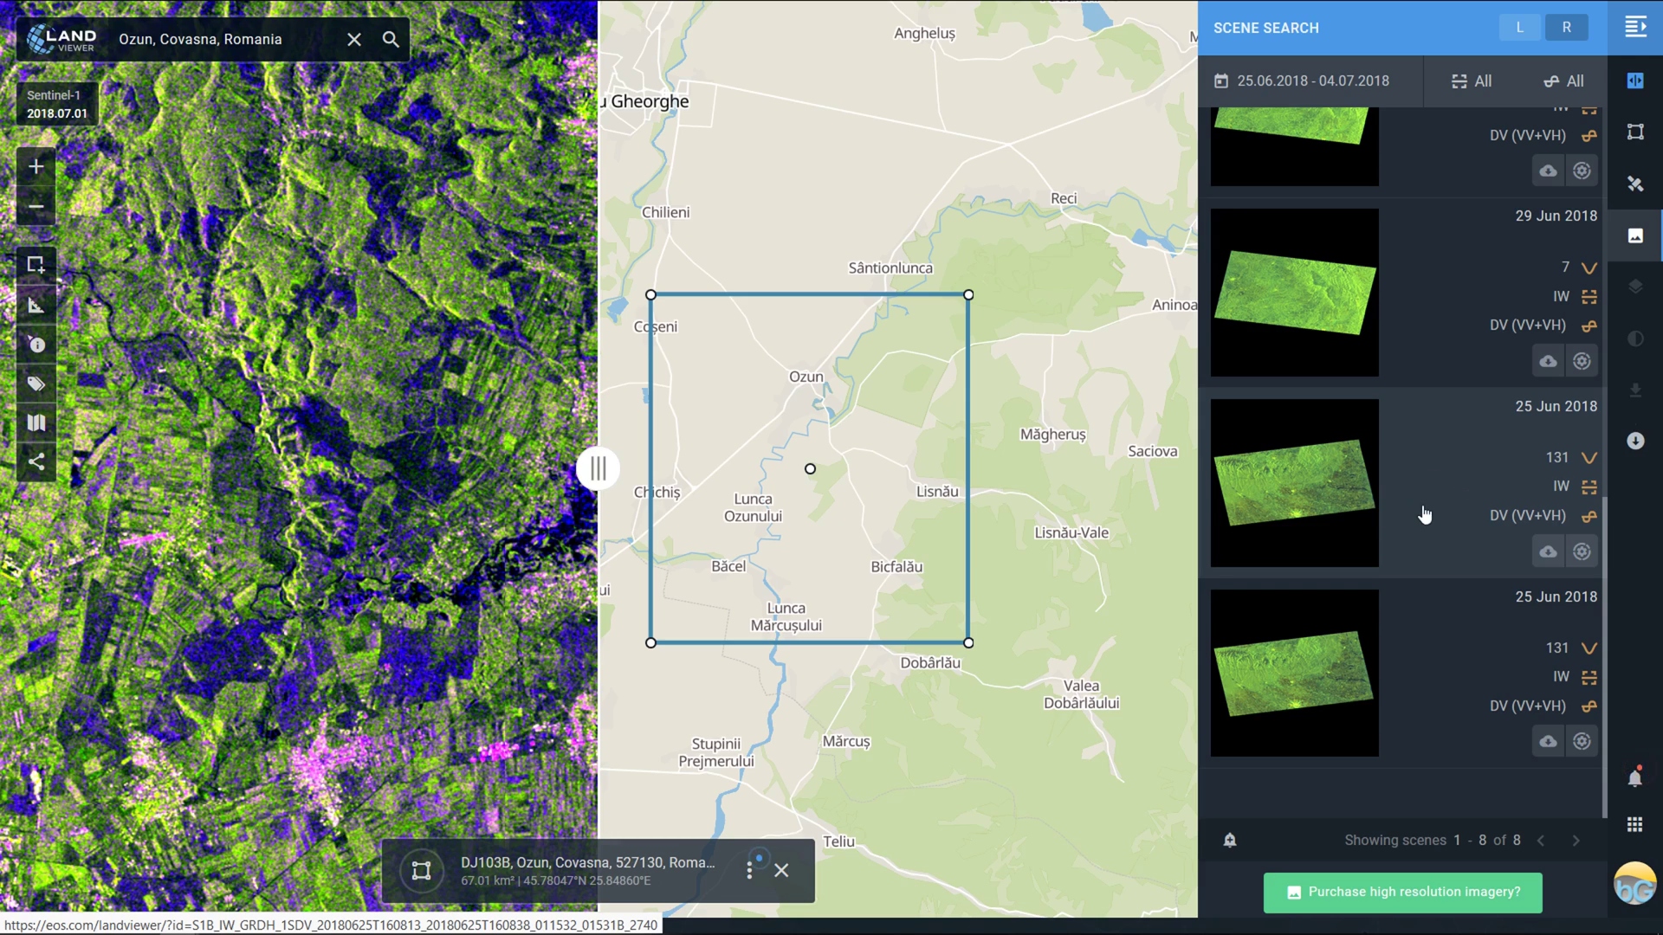
click(1424, 496)
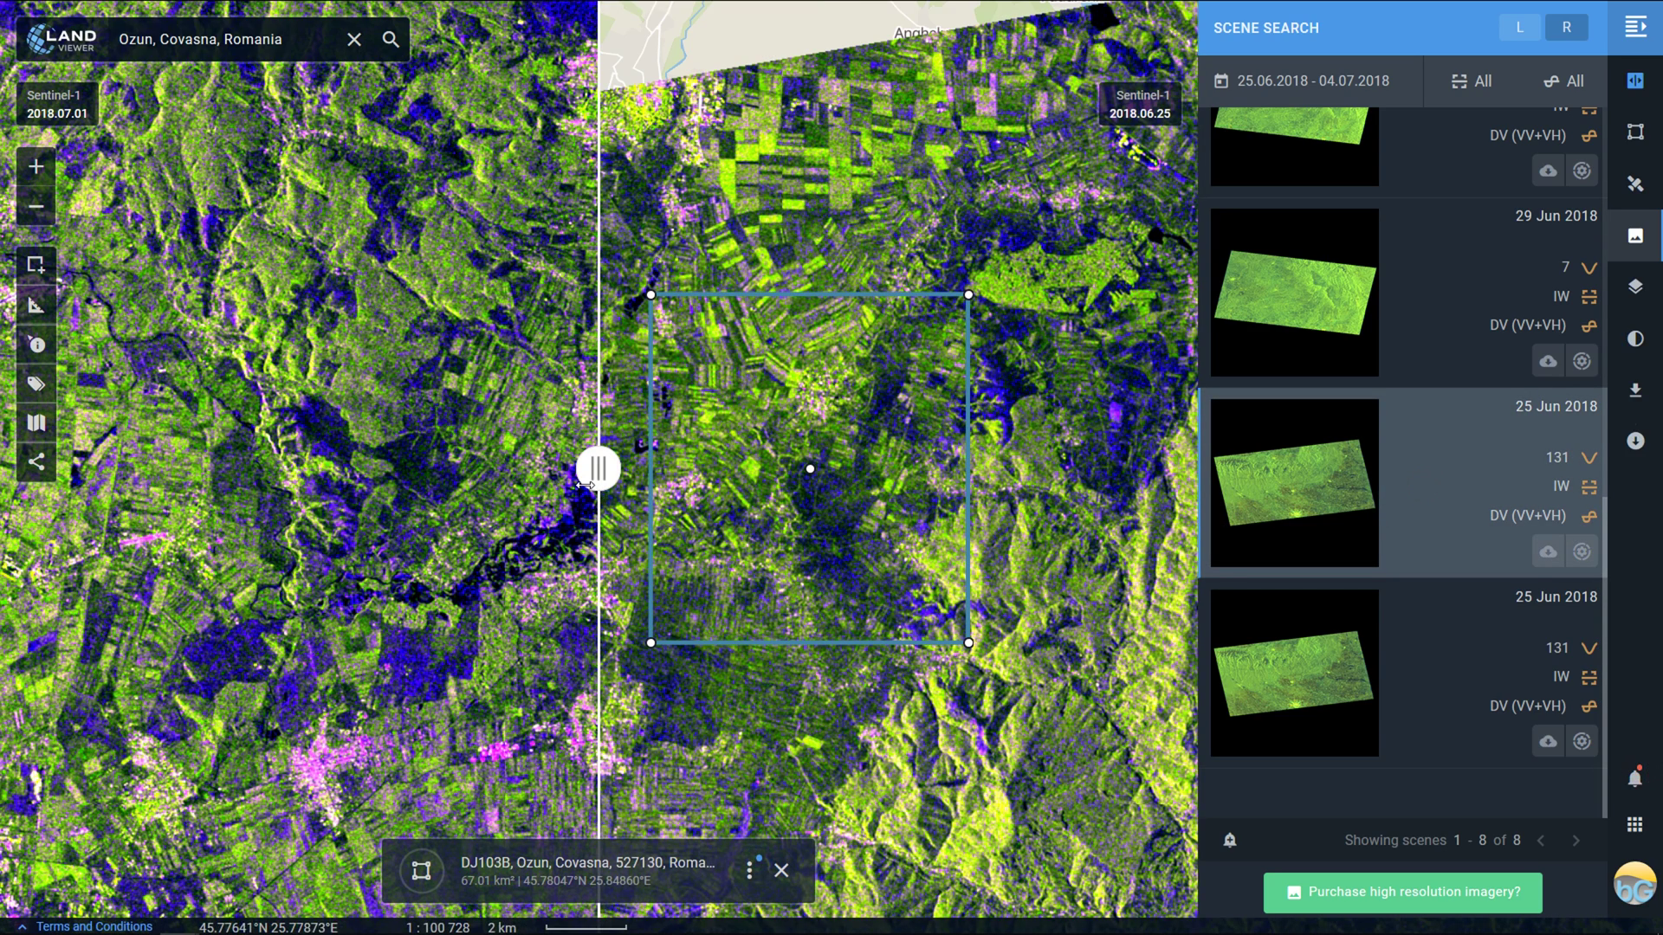
- Move the swipe divider across the flood, leaving more of the 25 Jun scene visible
drag(598, 468, 903, 500)
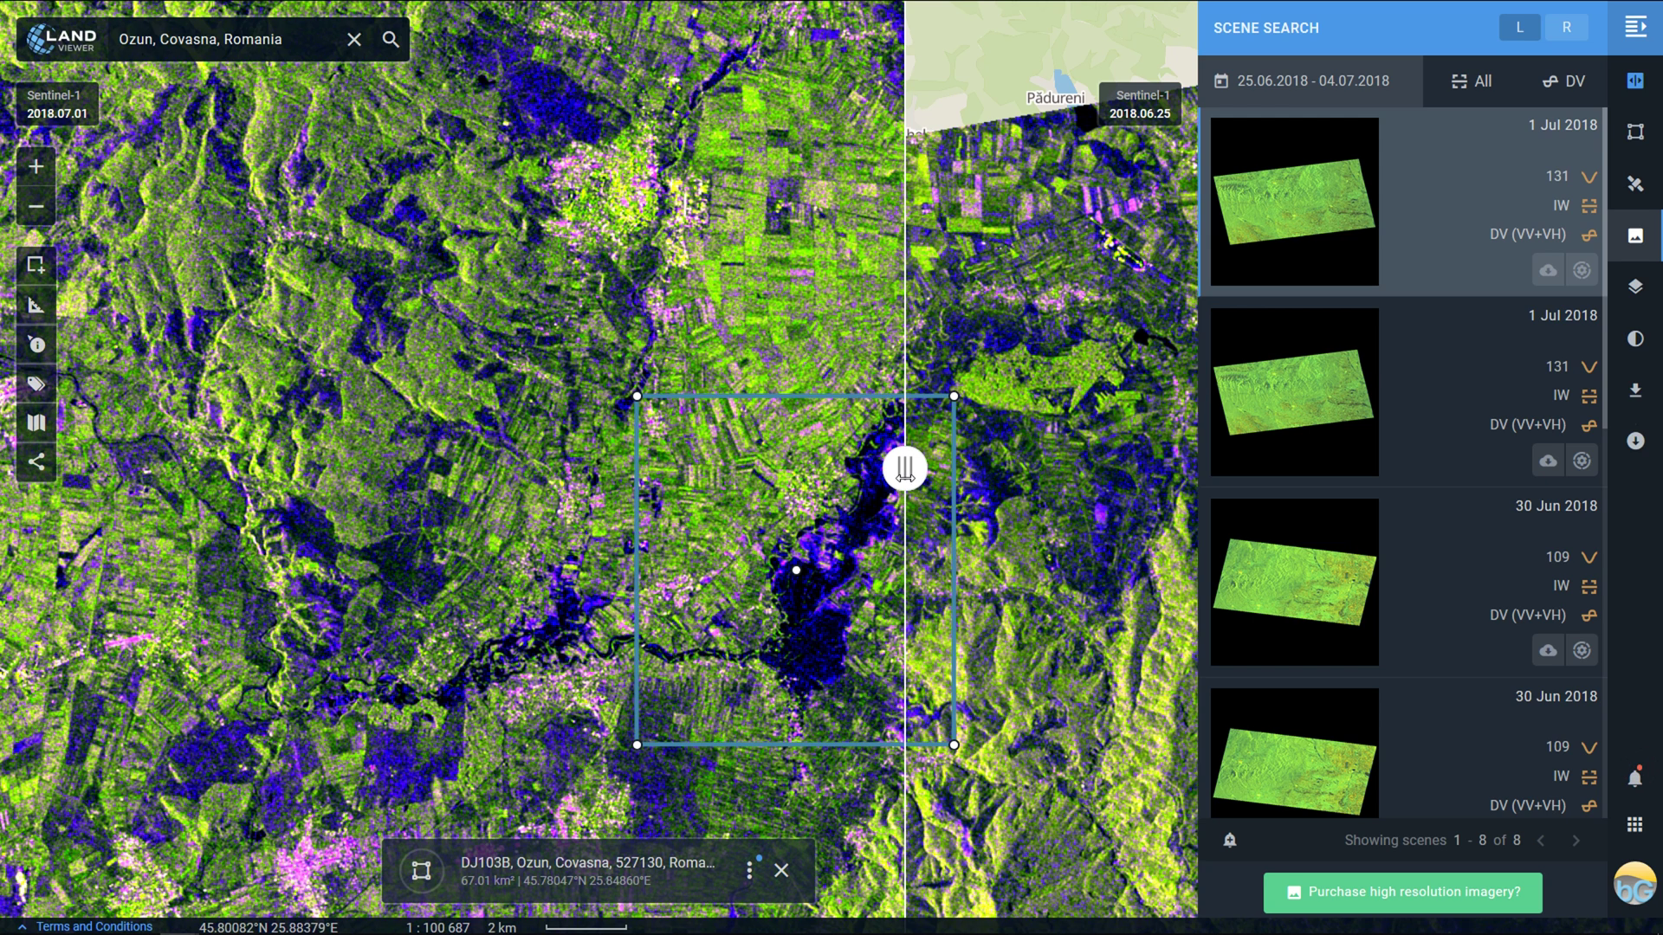
mouse_move(905, 474)
mouse_down()
mouse_move(652, 467)
mouse_move(928, 467)
mouse_move(935, 485)
mouse_up()
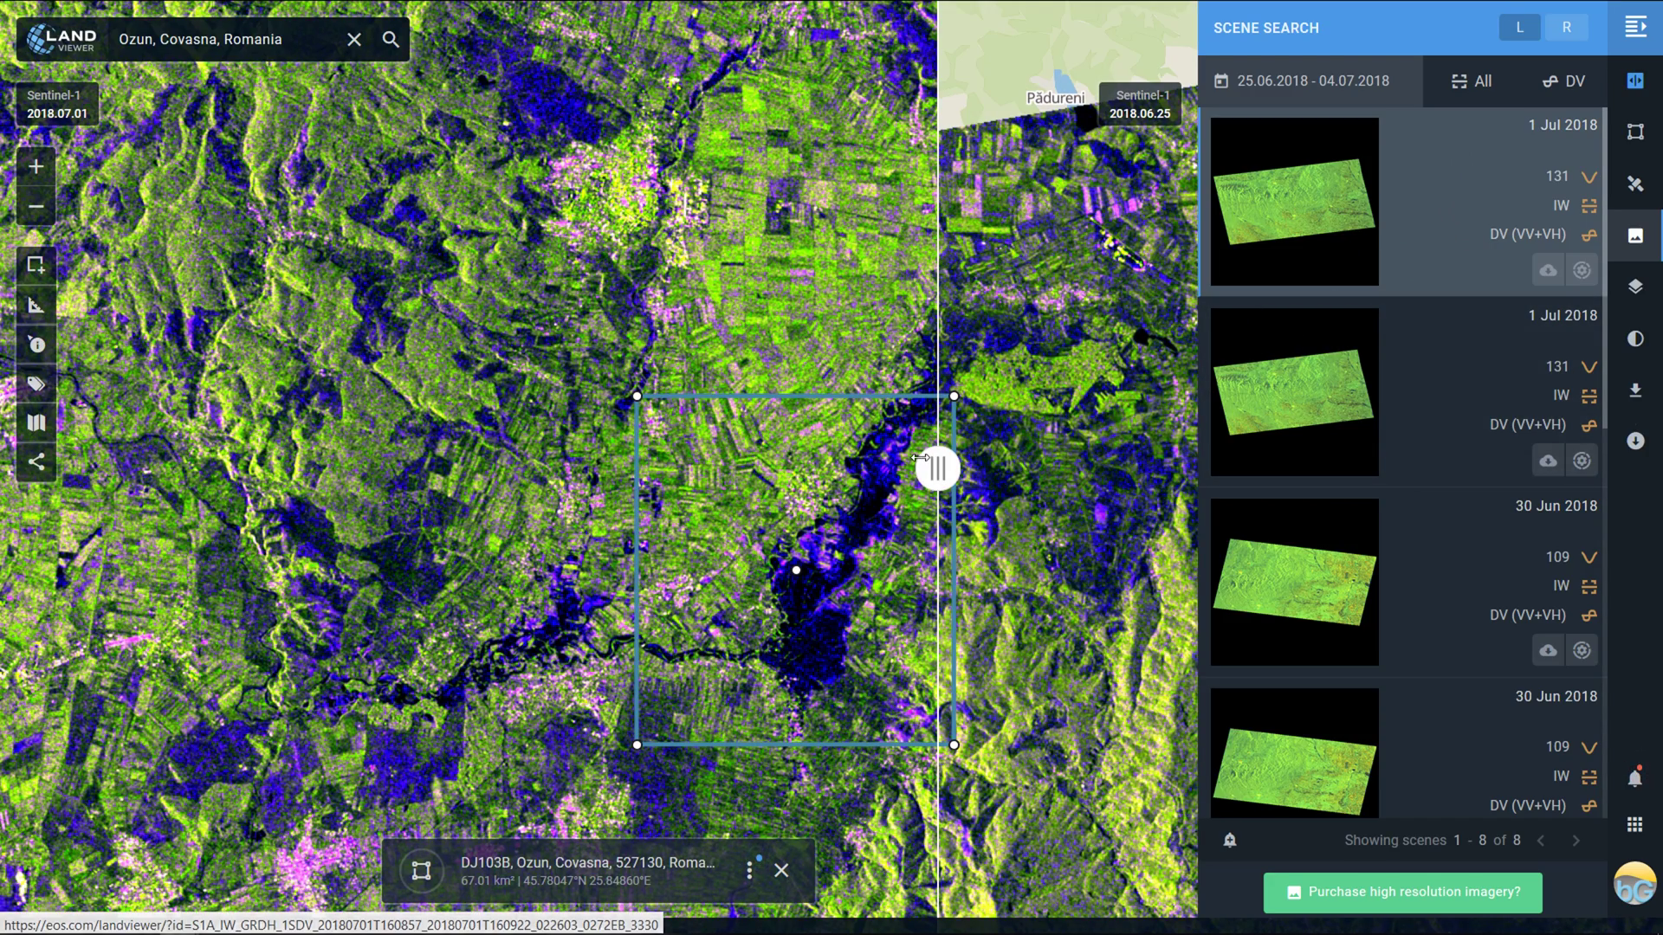
drag(938, 469, 947, 501)
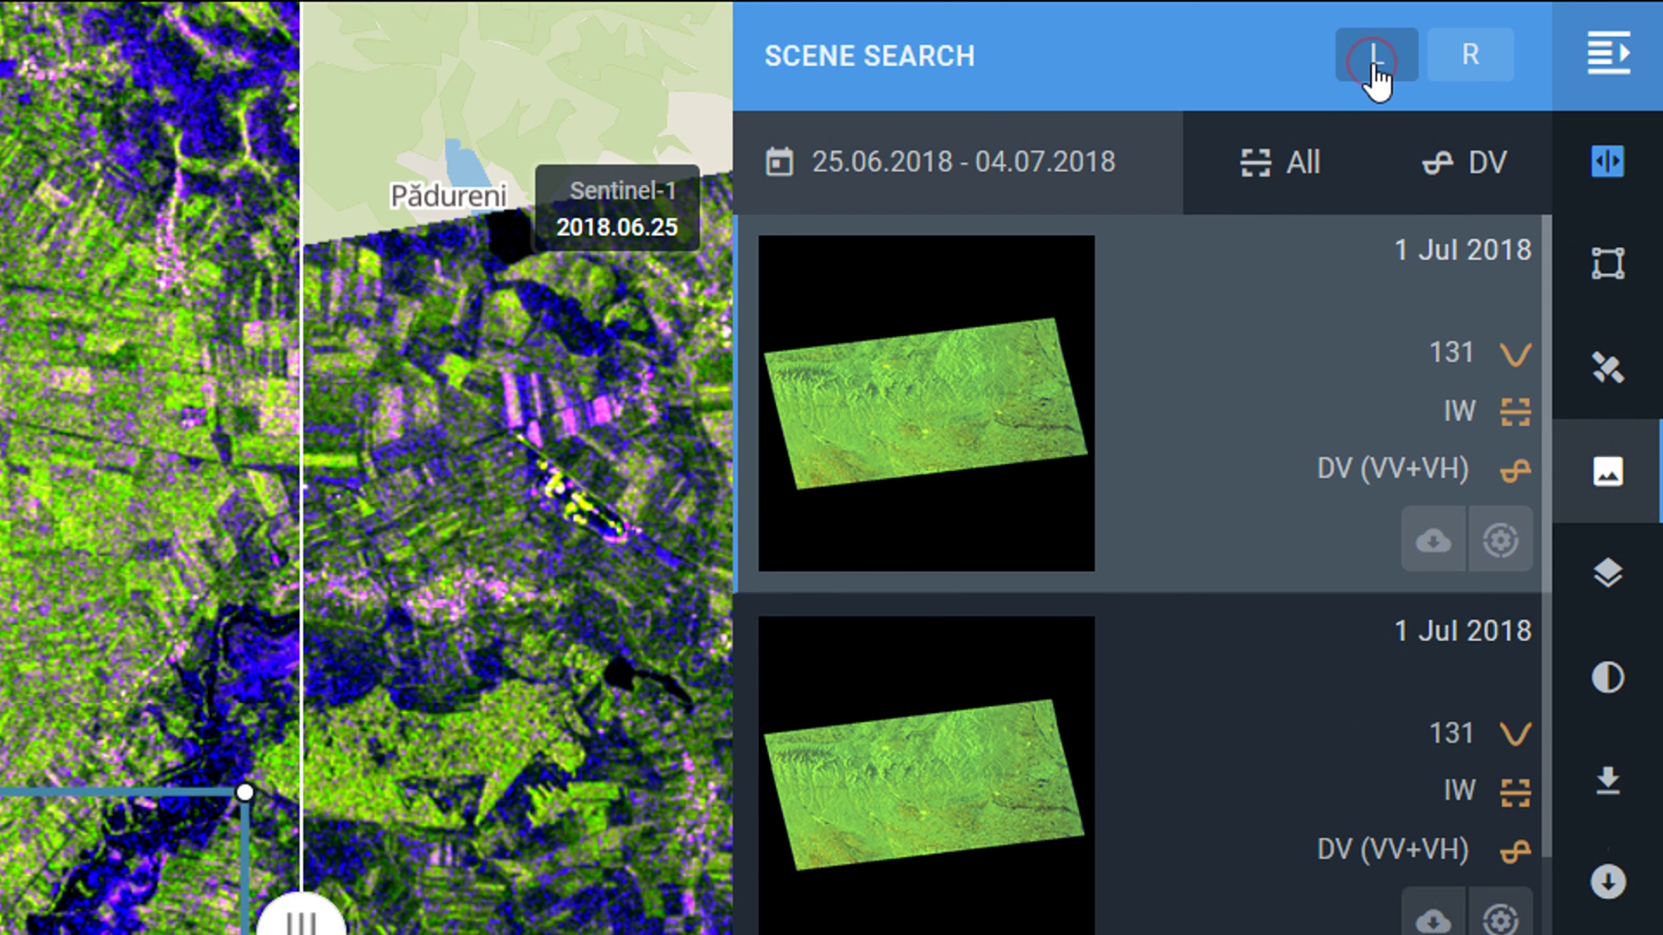
- Set the left 1 Jul 2018 scene to Single band VV and widen the colour 25 Jun view
click(1374, 60)
click(1610, 579)
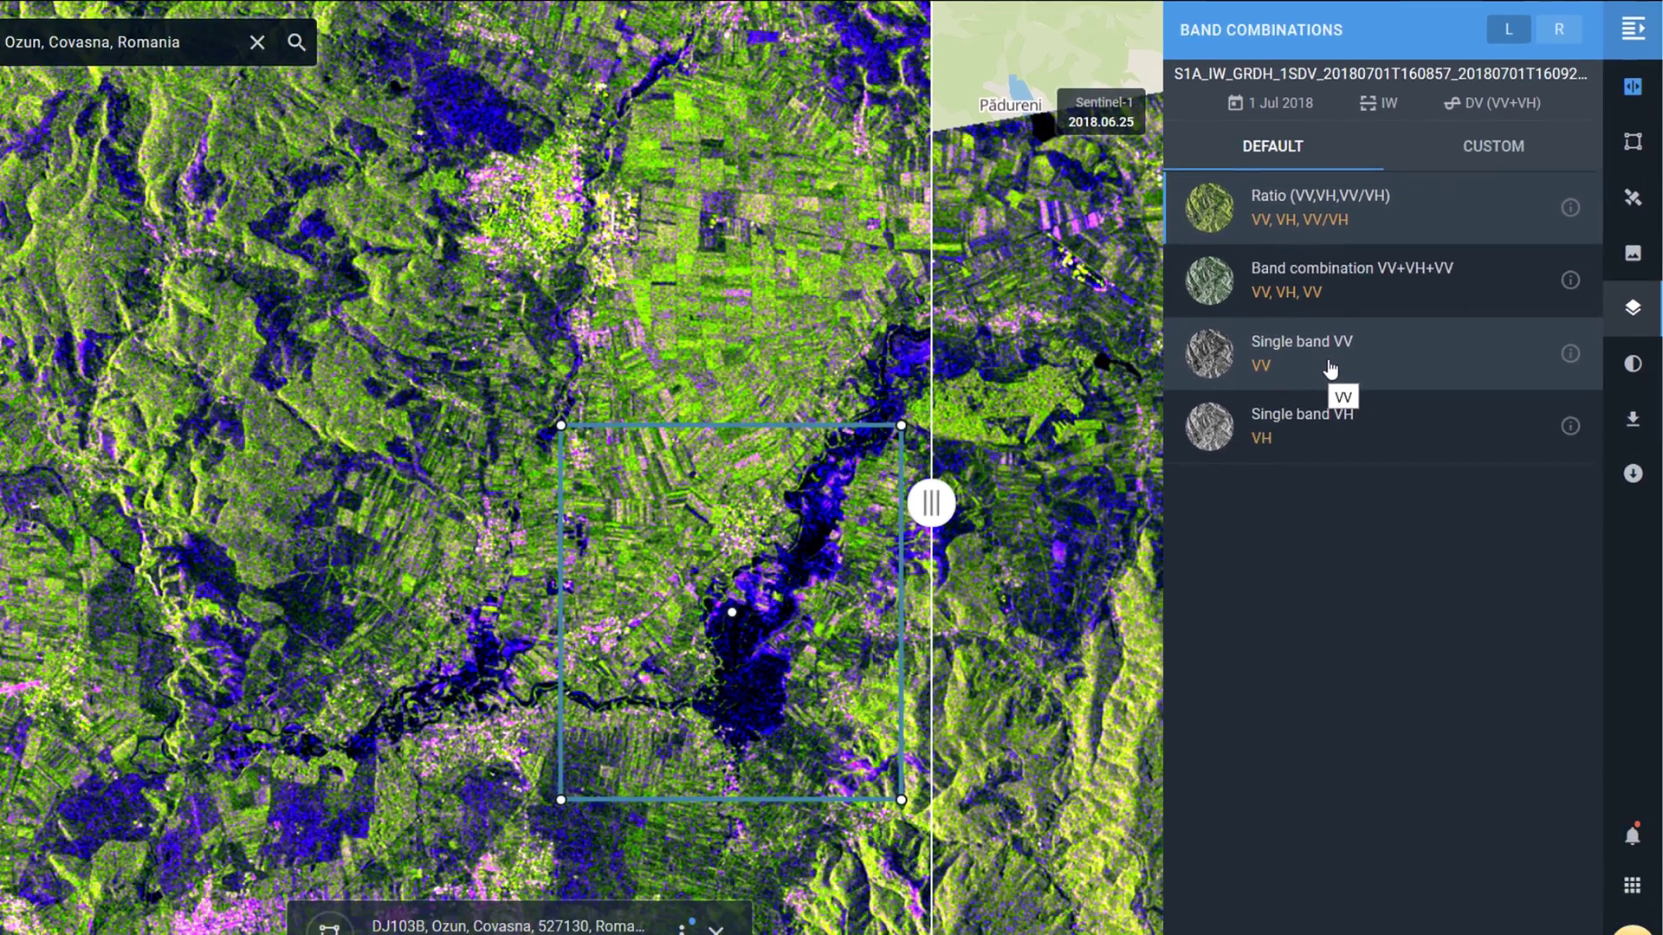
click(1042, 675)
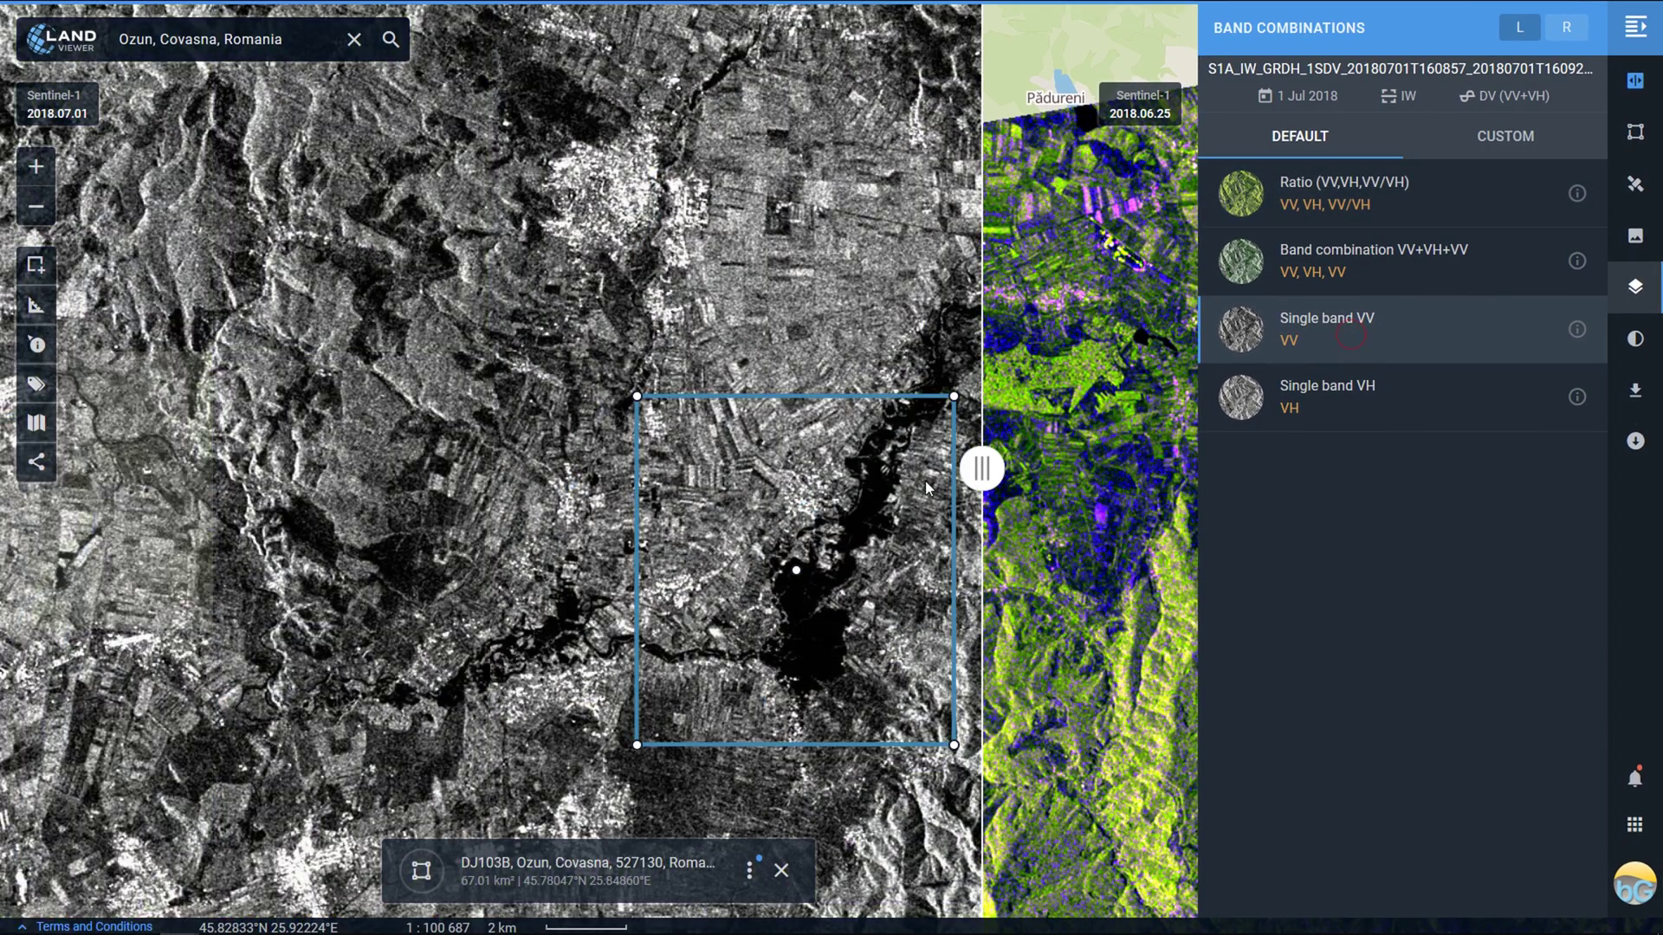
drag(981, 472, 754, 528)
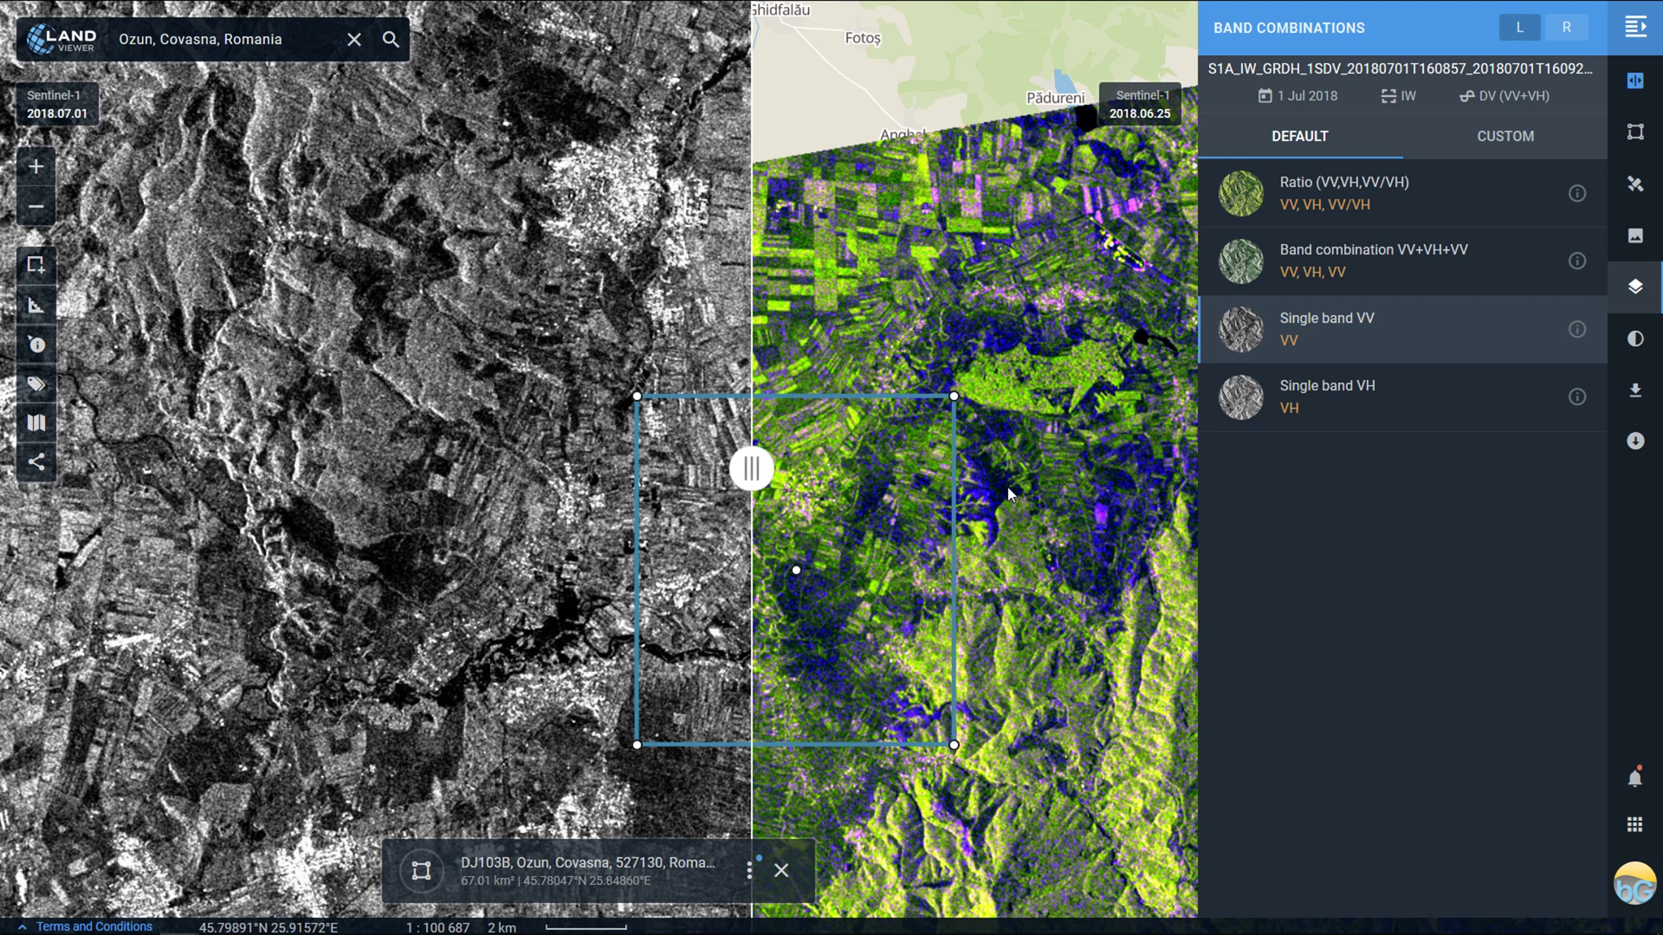
- Set the right 25 Jun scene to VV+VH+VV and reveal more of the greyscale 1 Jul scene
click(1567, 28)
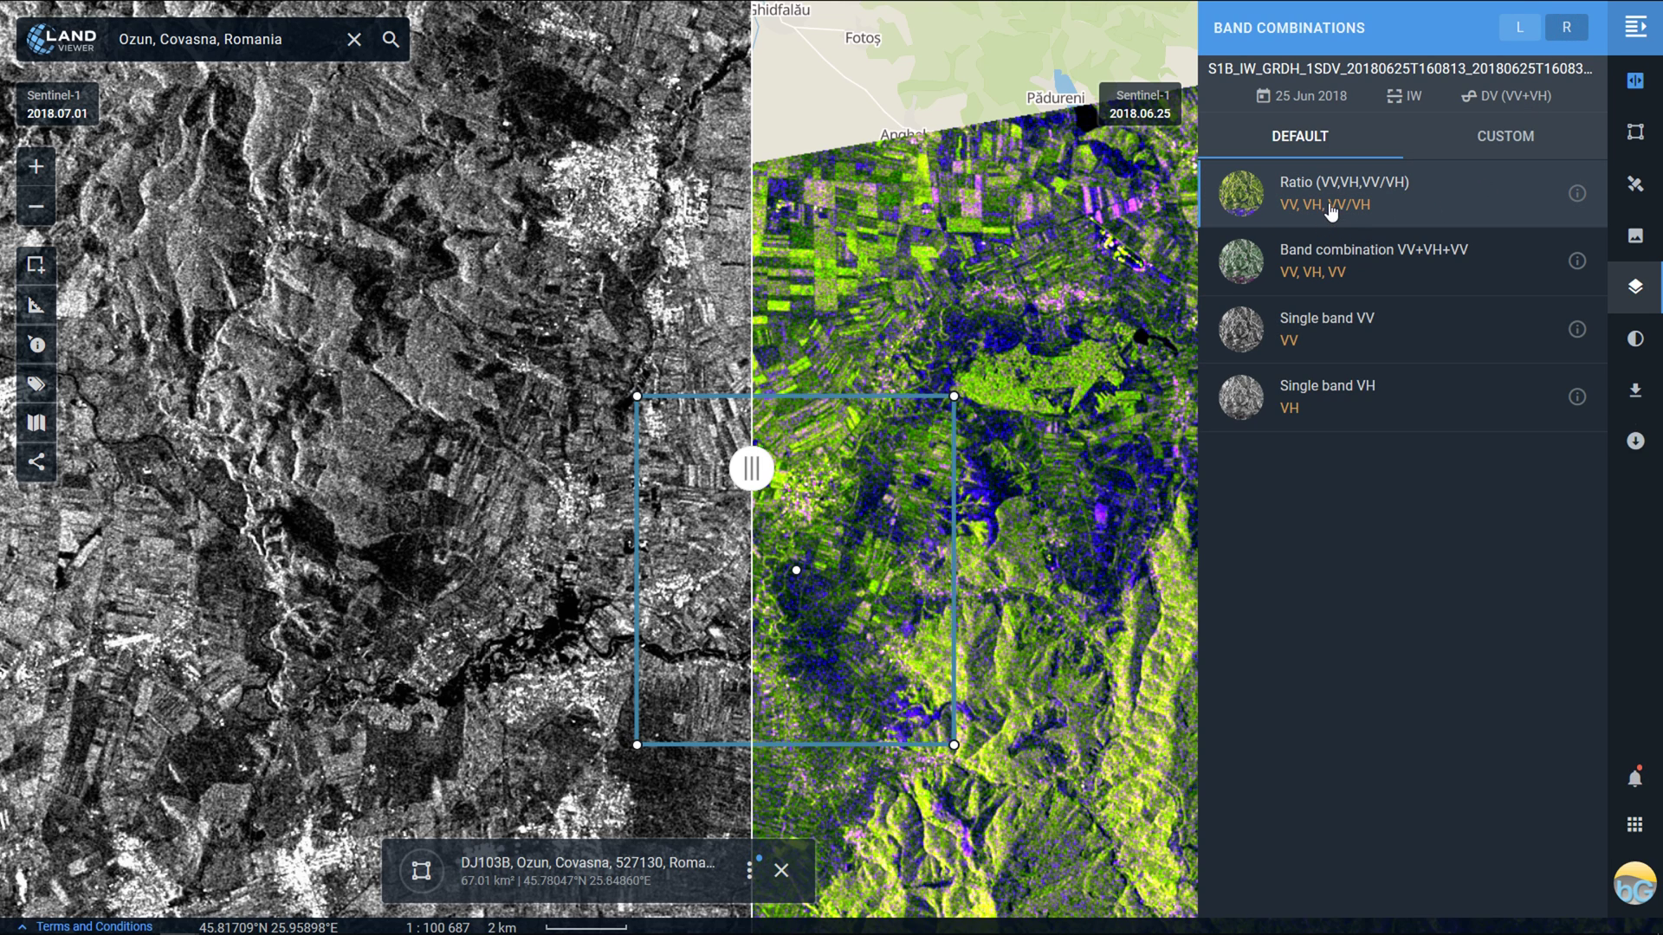
click(1347, 273)
drag(750, 468, 1015, 465)
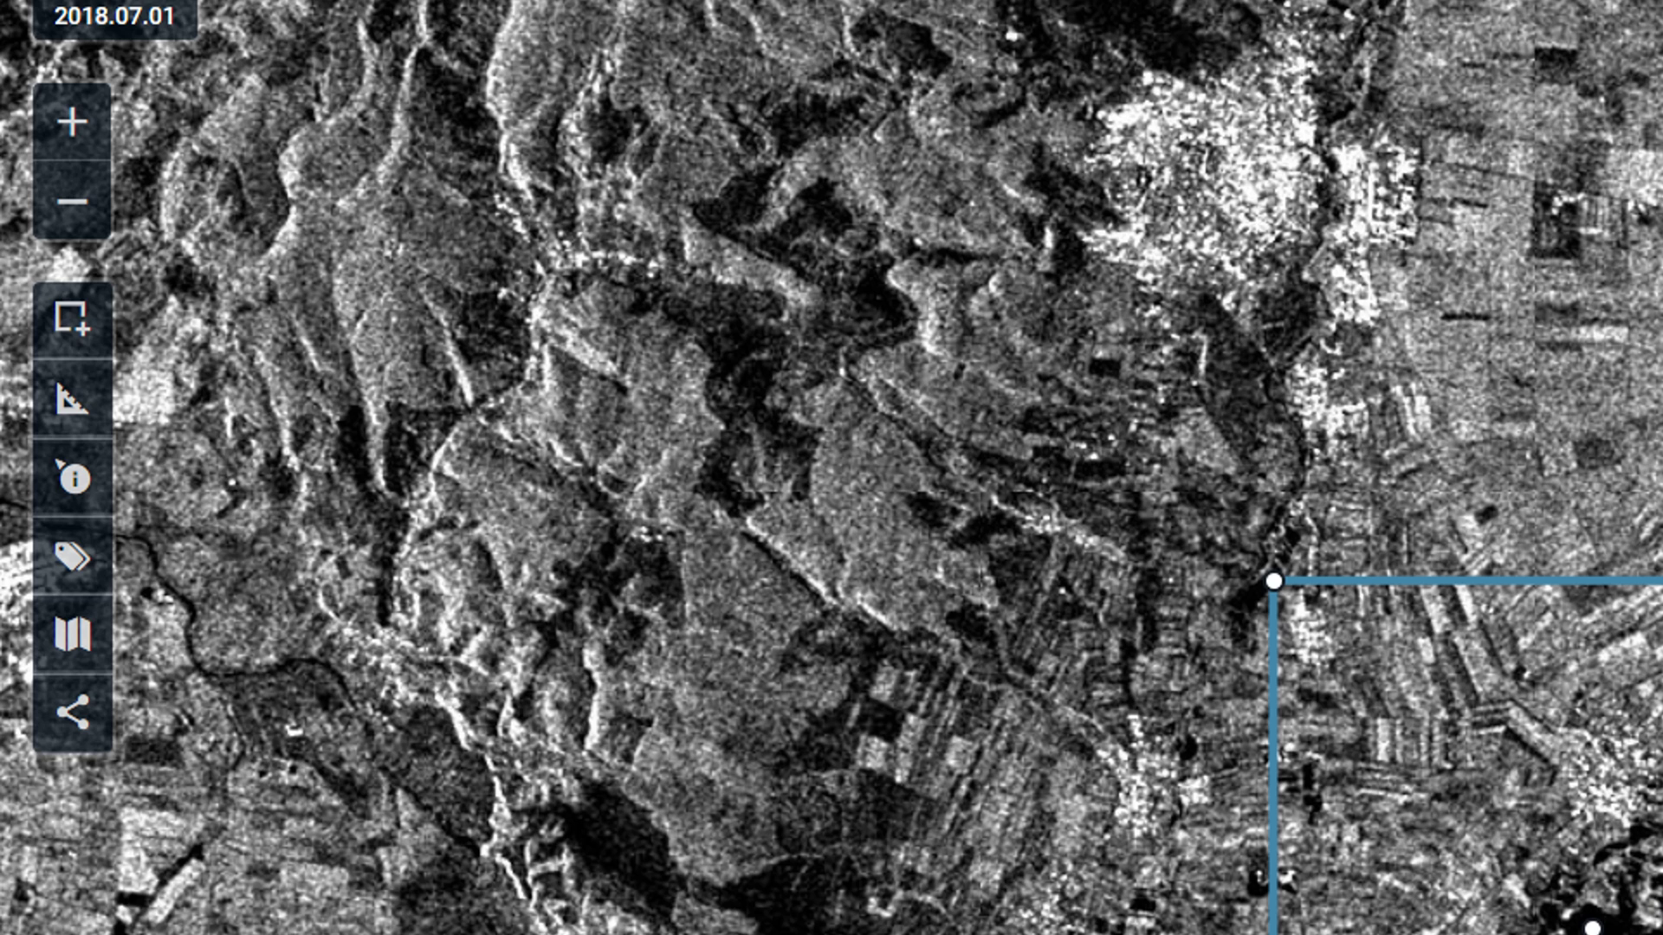
- Start a distance measurement tracing the flood's southern and eastern edges to its northeastern tip
click(74, 405)
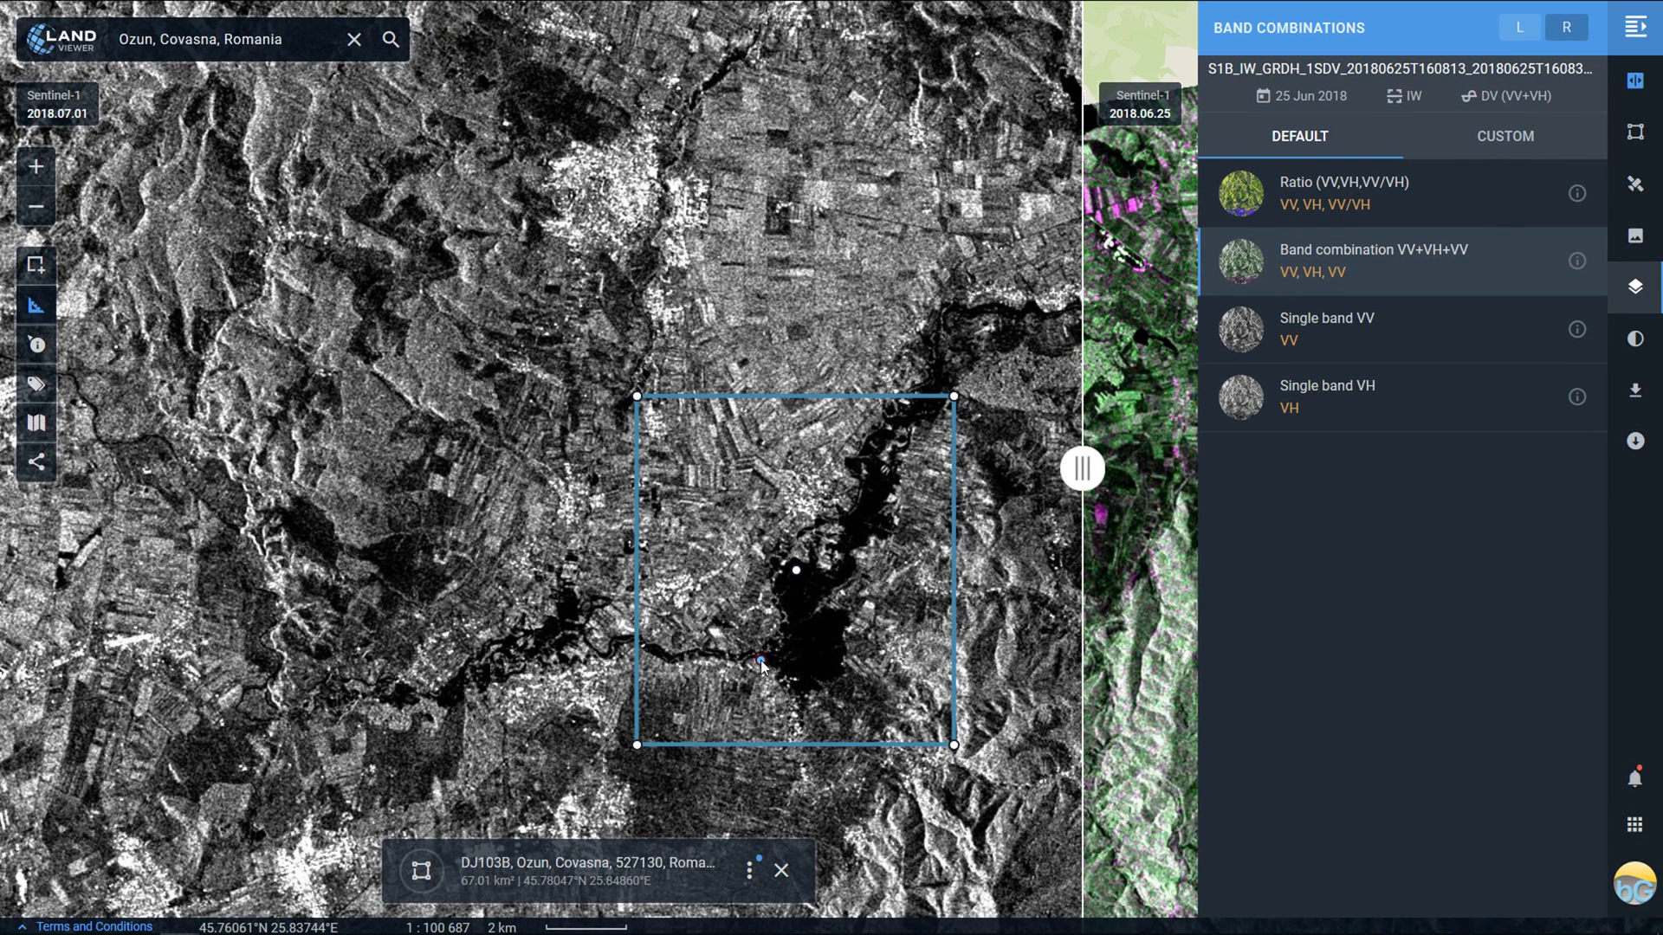
click(760, 659)
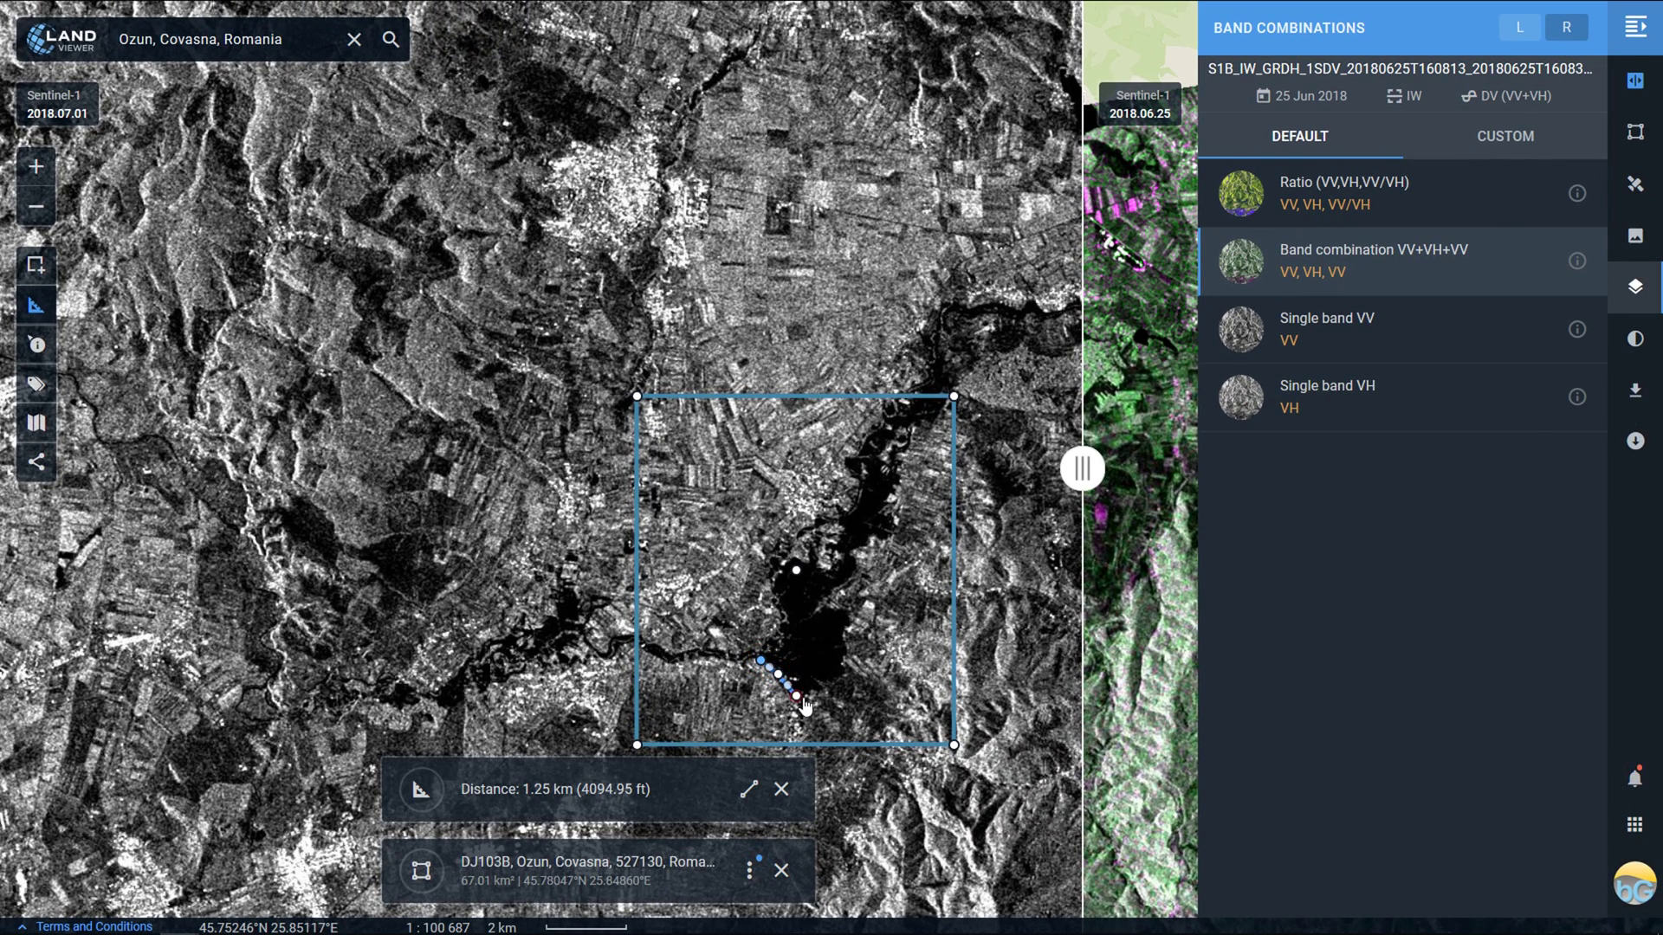
click(846, 673)
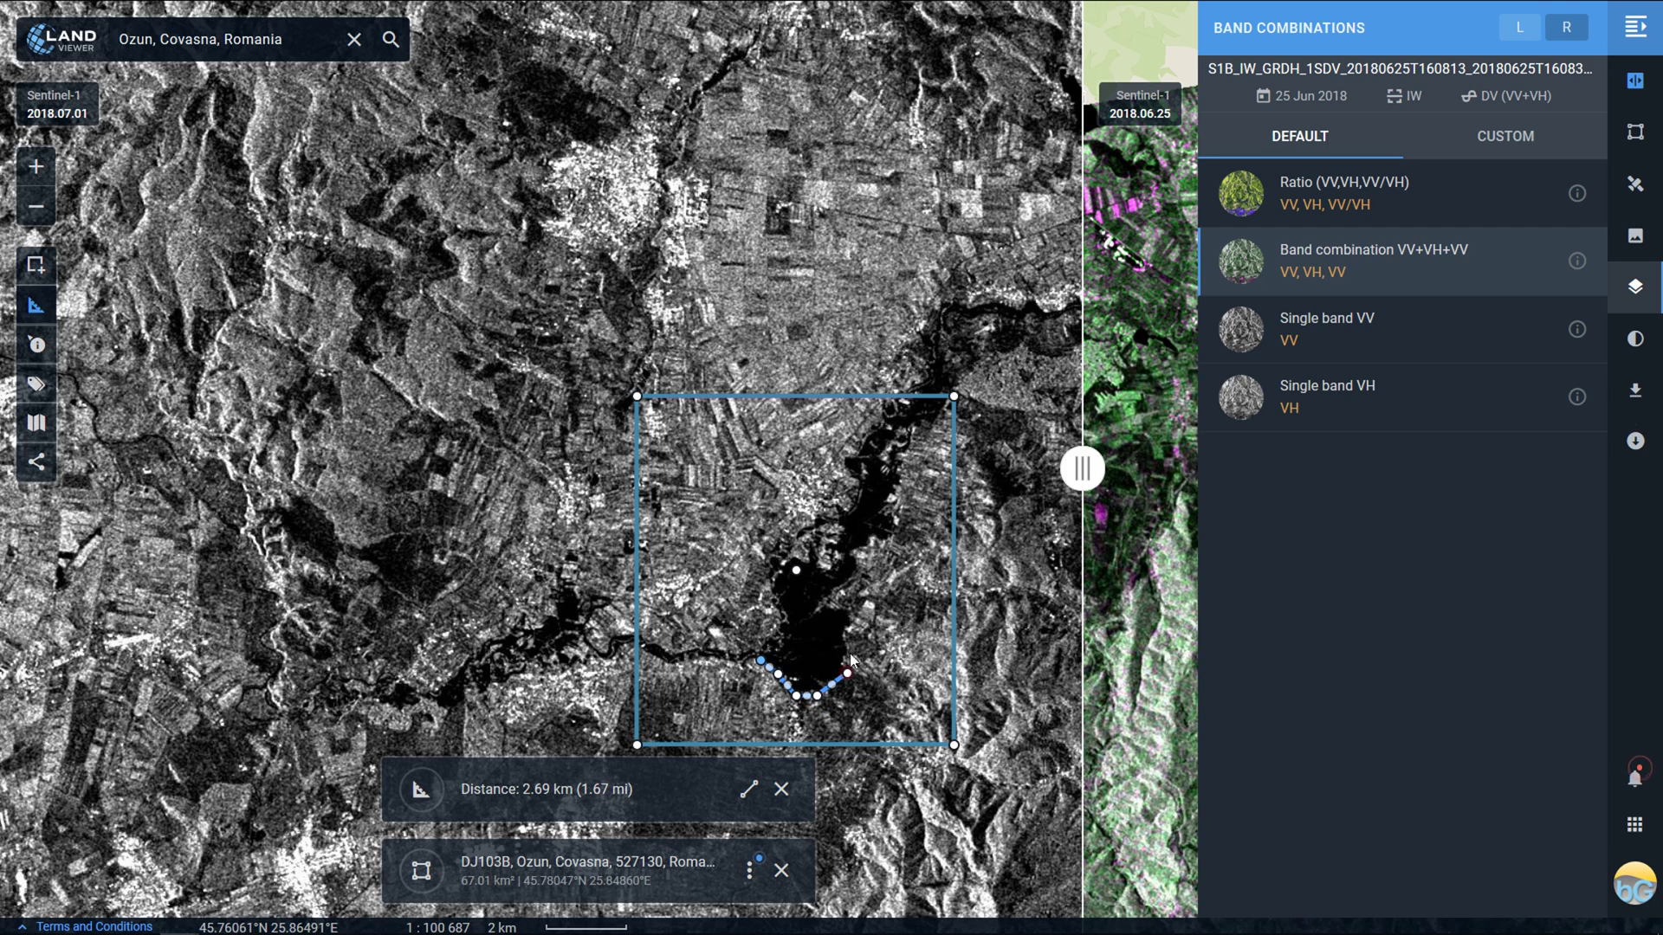
click(821, 606)
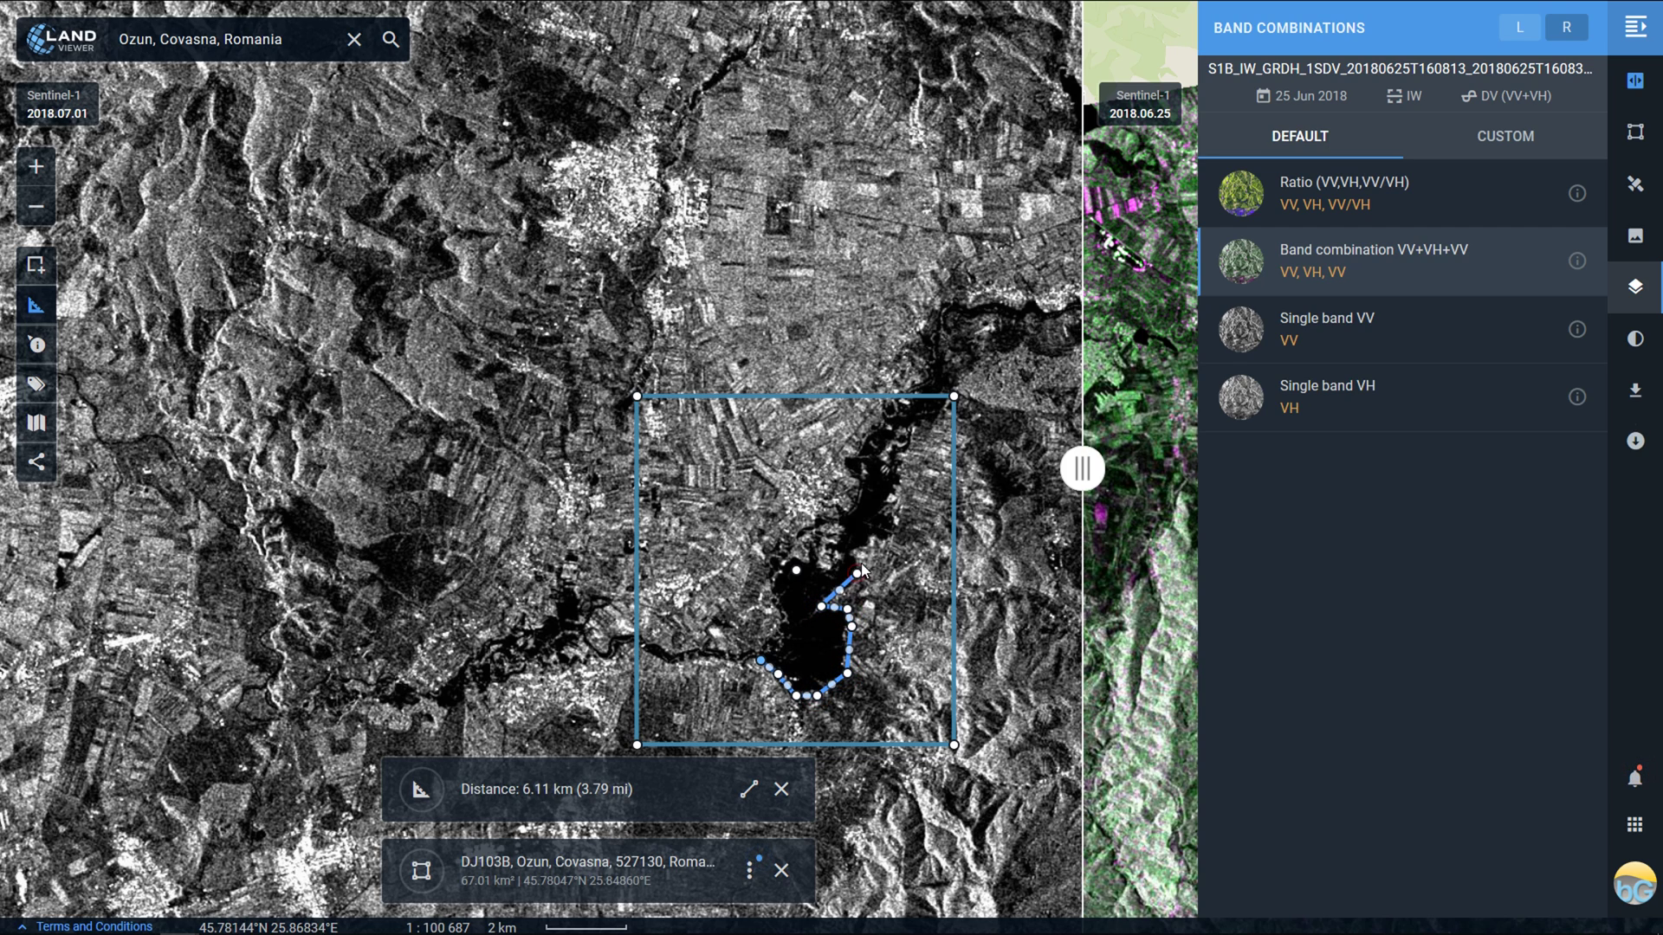
click(853, 555)
click(869, 531)
click(882, 542)
click(892, 521)
click(883, 511)
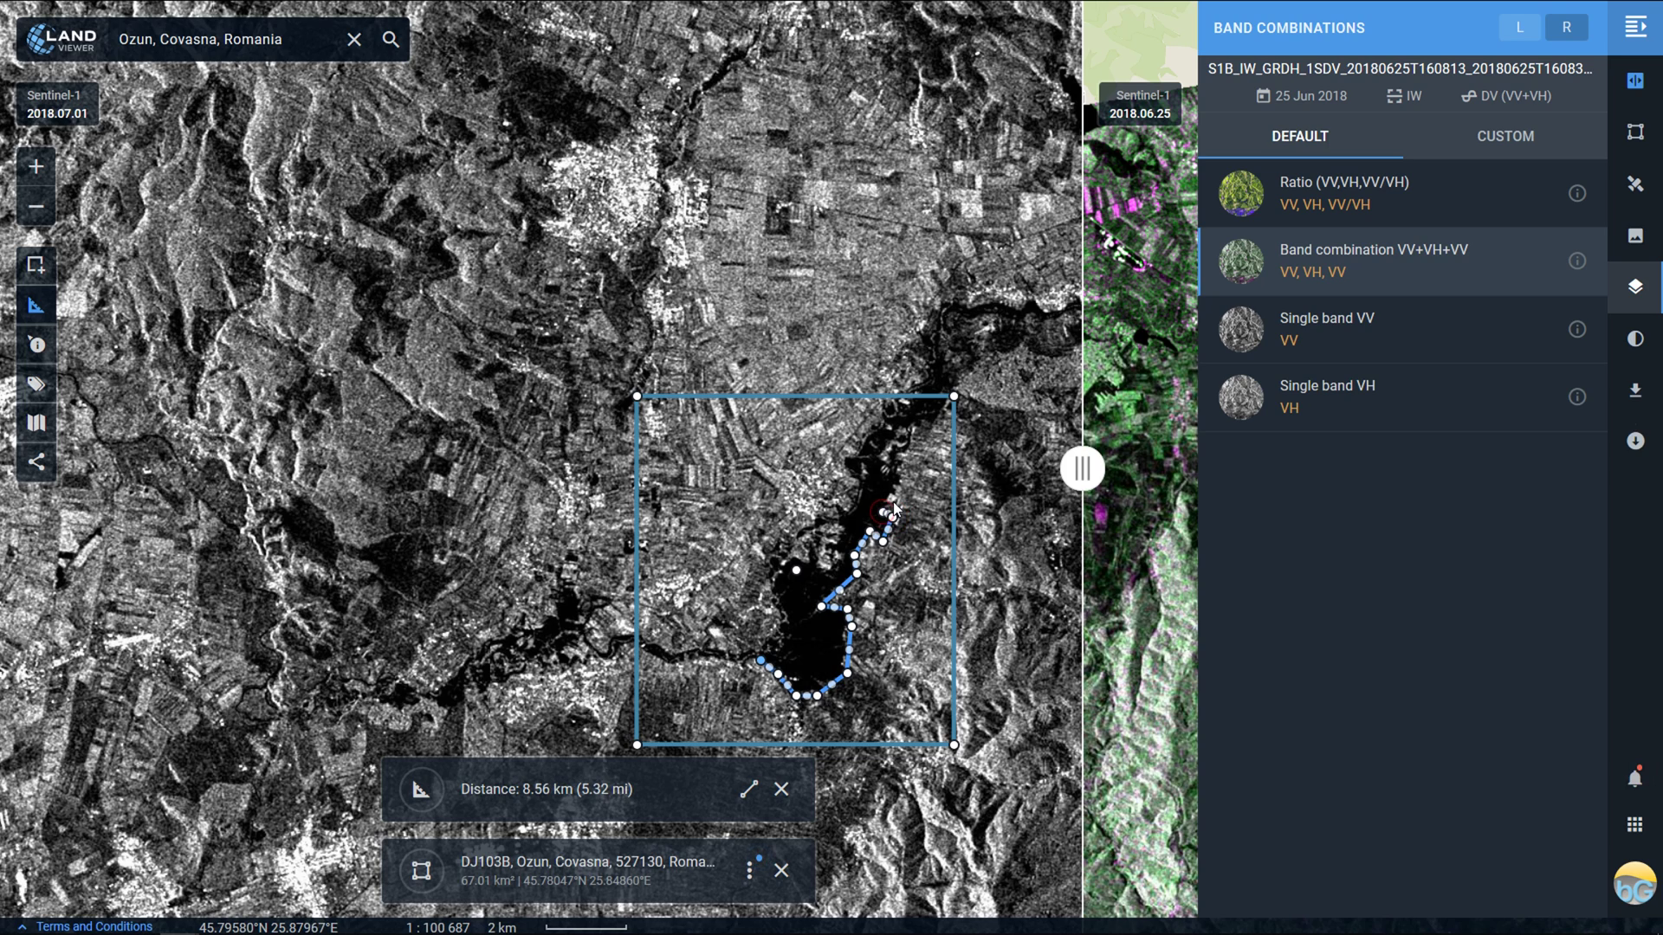
click(893, 501)
click(904, 476)
click(903, 444)
click(939, 409)
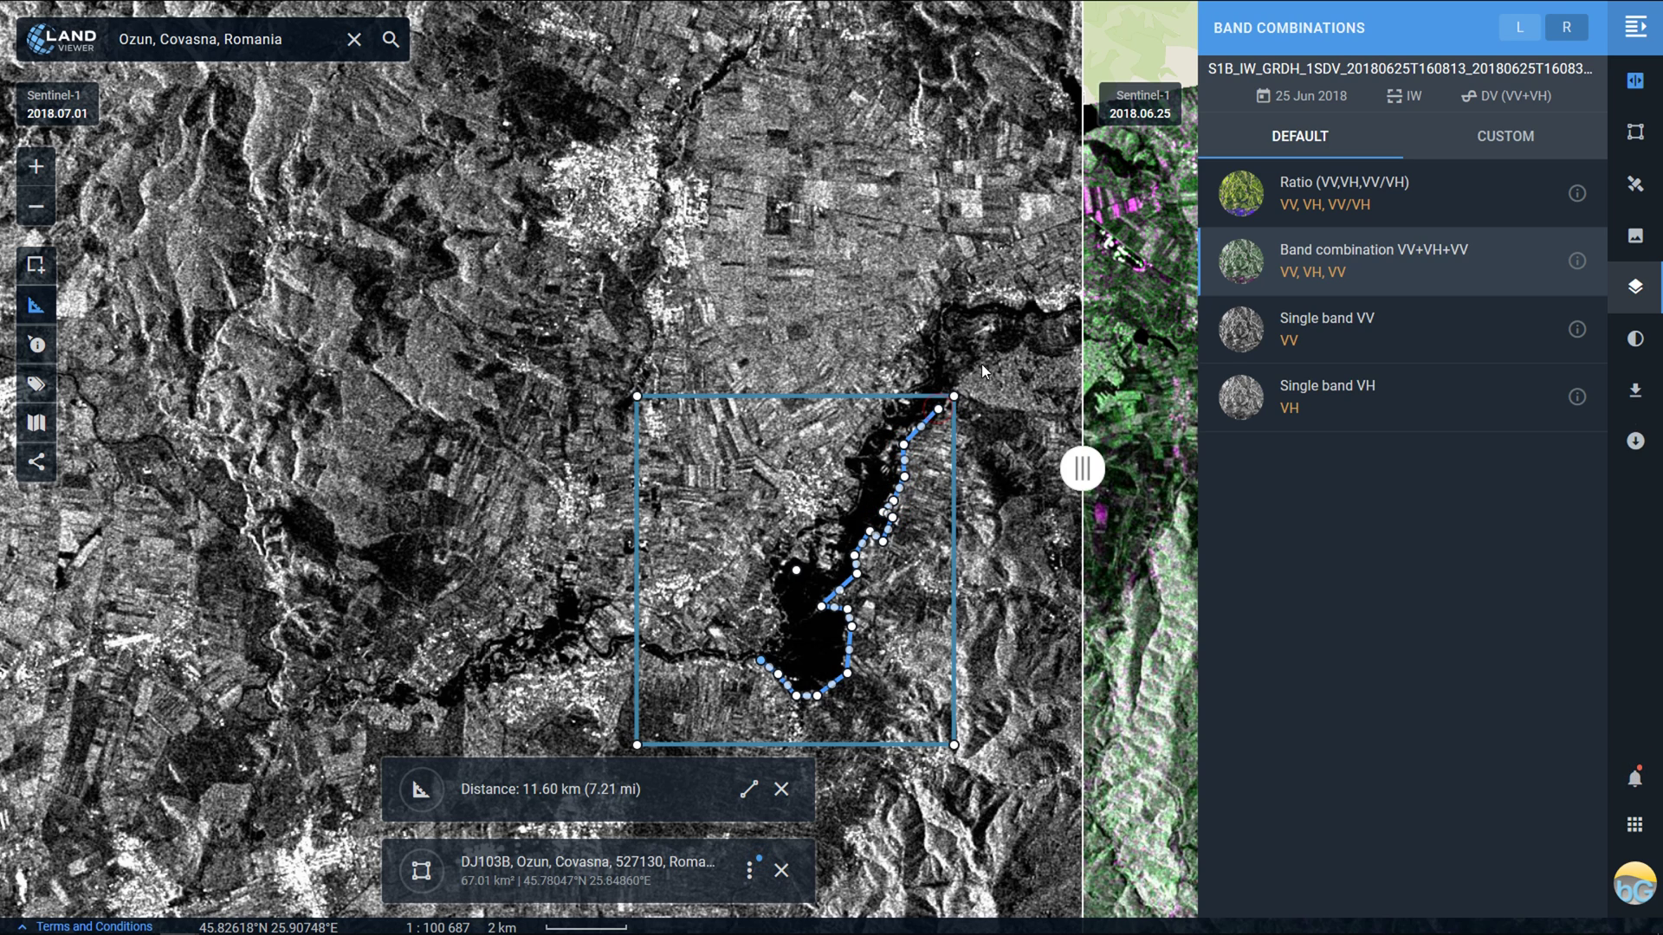
click(975, 363)
- Trace down the western shore and close the polygon: 24.52 km perimeter, 11.15 km² area
click(918, 343)
click(919, 373)
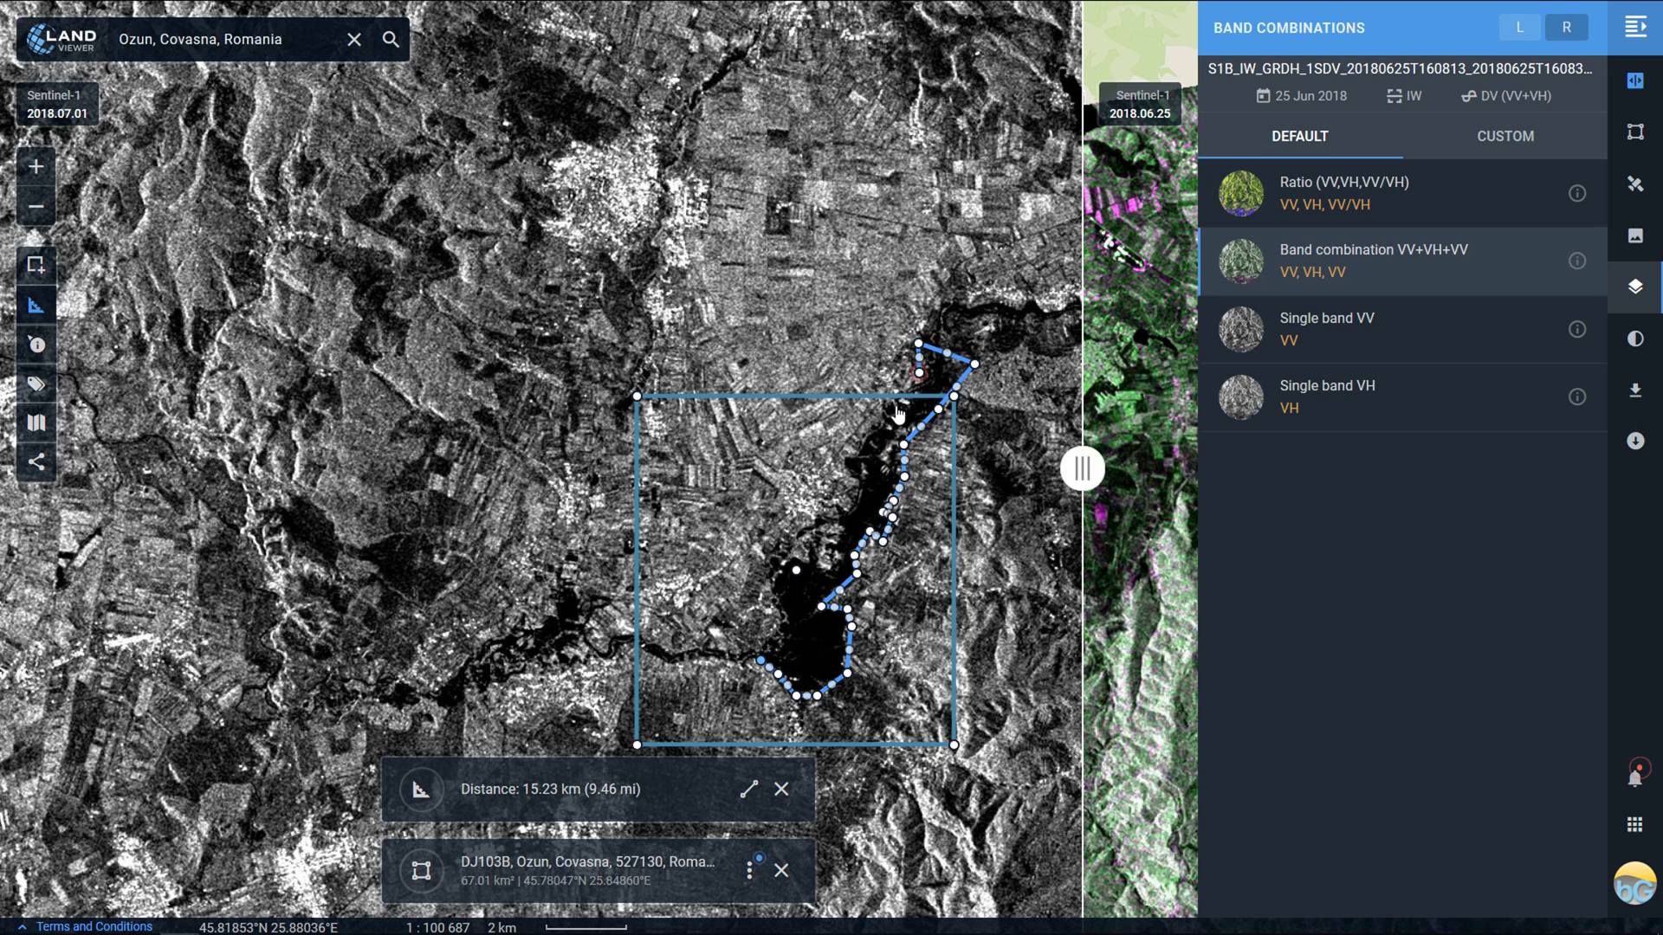
click(892, 408)
click(874, 430)
click(850, 457)
click(851, 488)
click(844, 513)
click(832, 551)
click(827, 562)
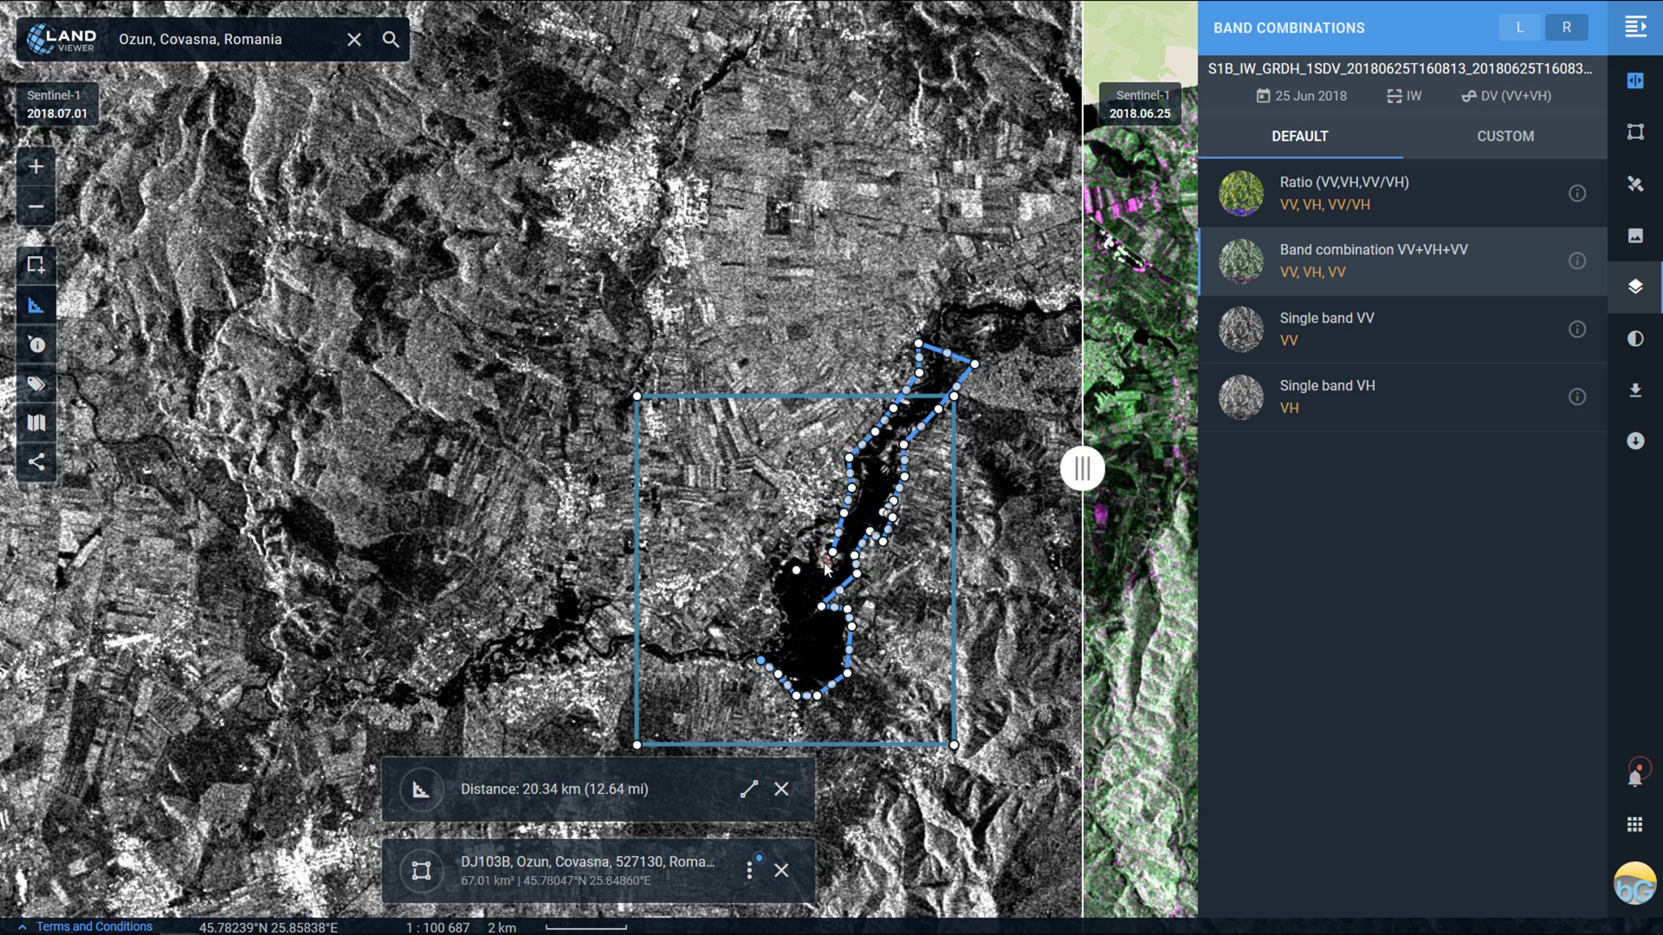
click(785, 558)
click(770, 587)
click(781, 637)
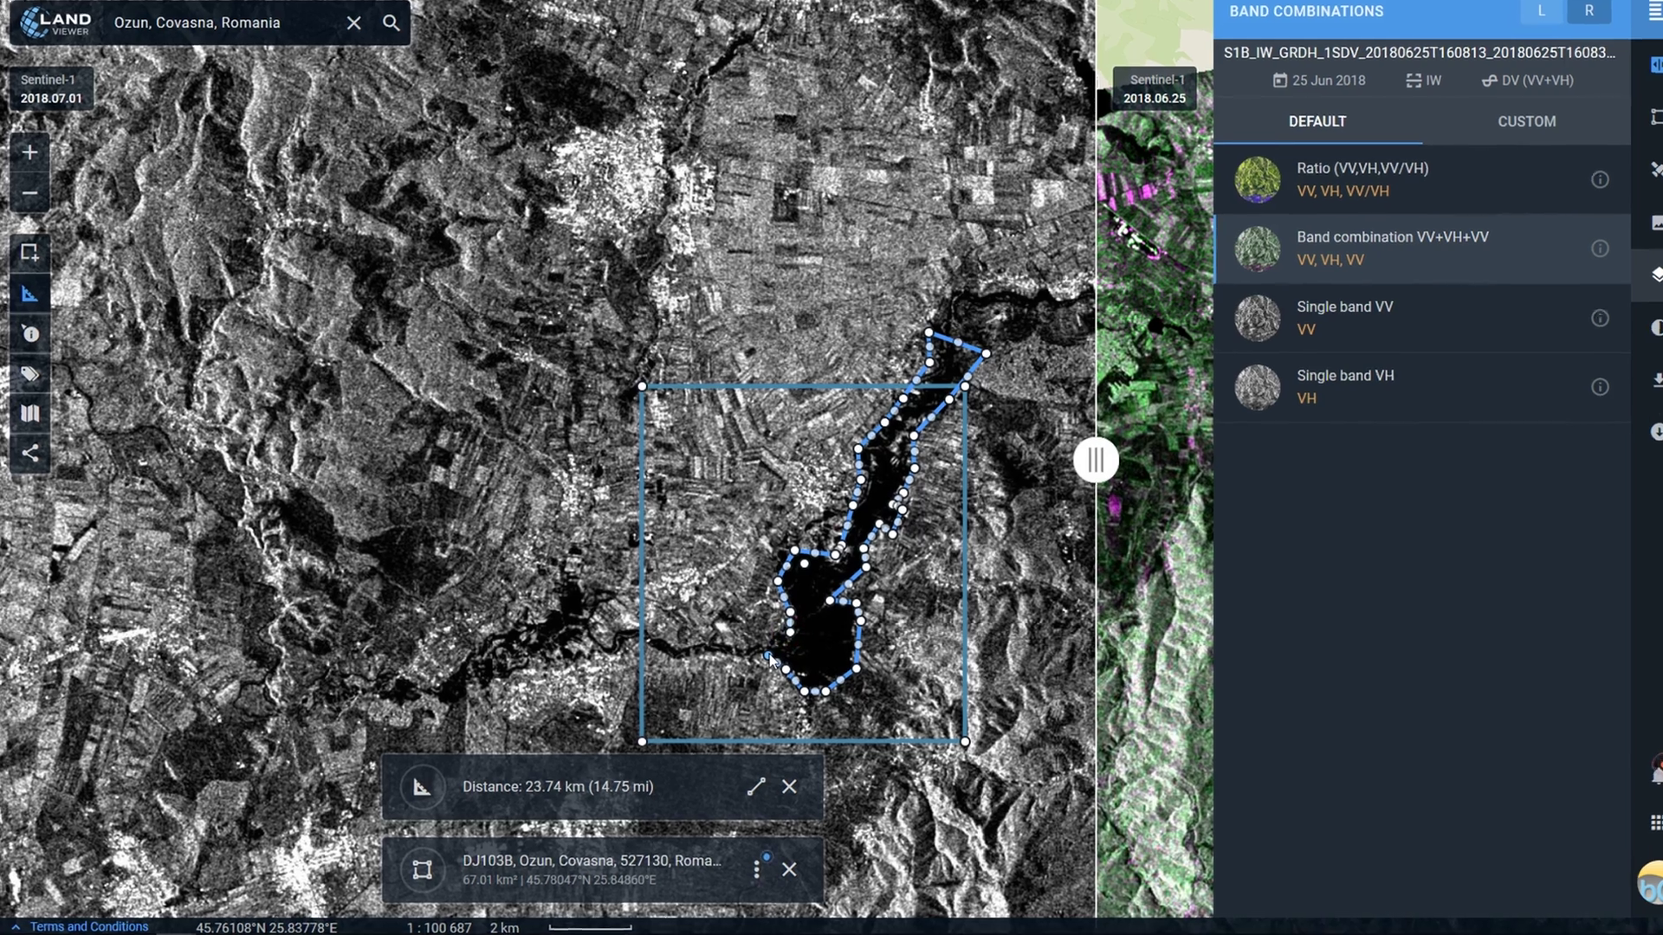
click(761, 660)
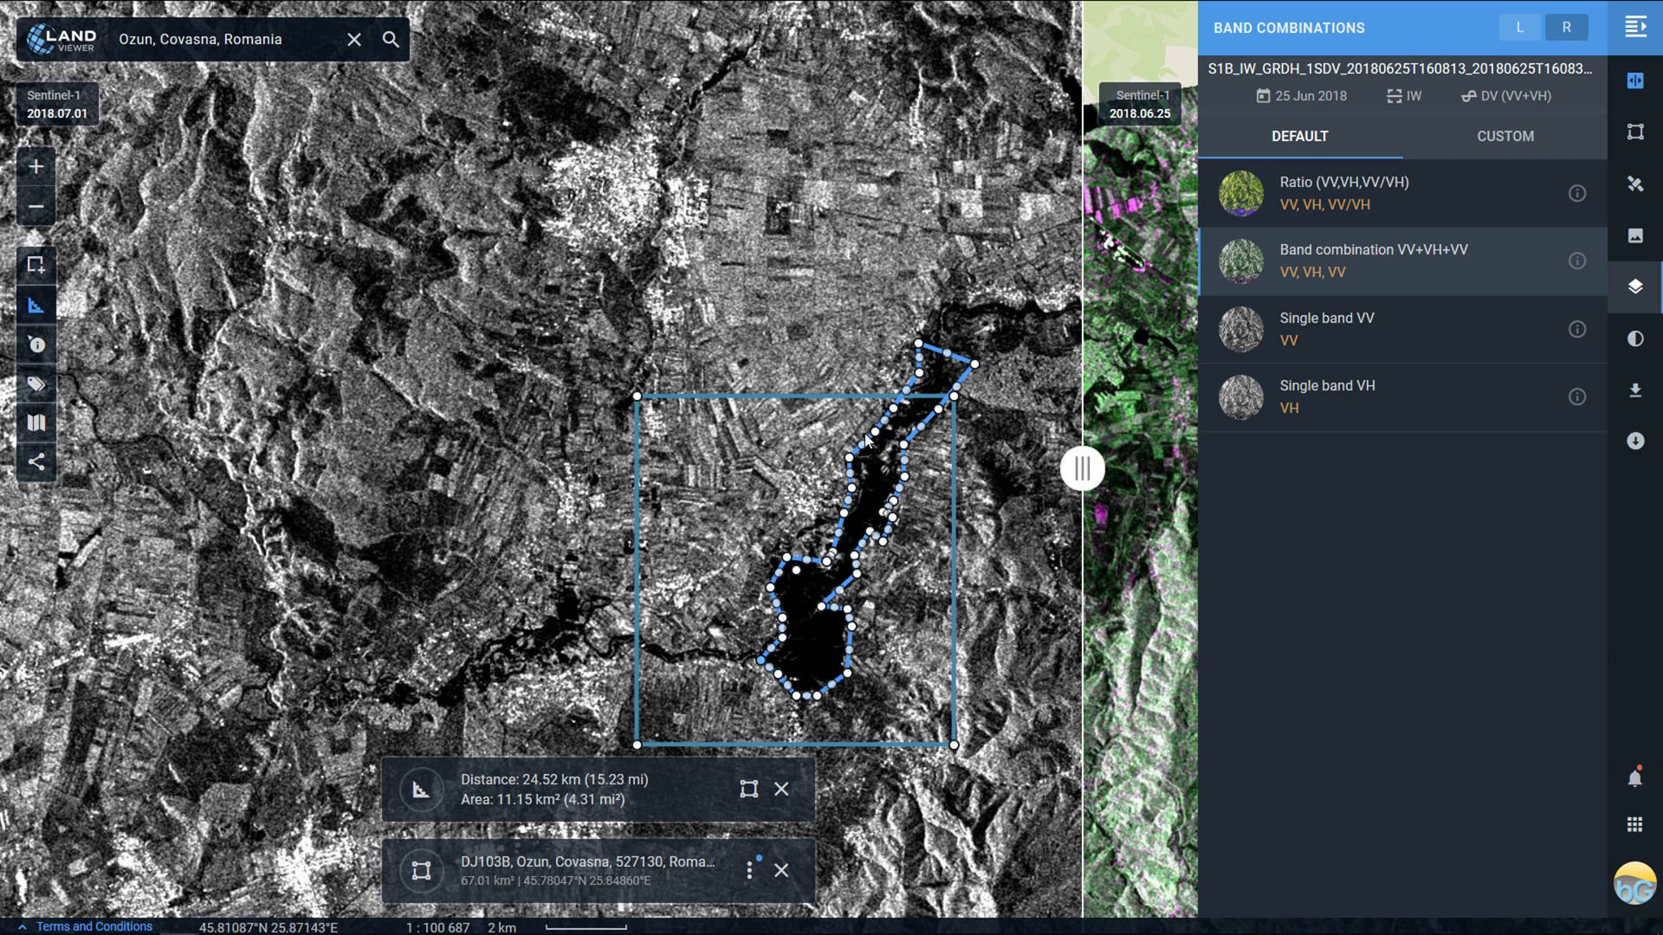
scroll(857, 472, down, 1)
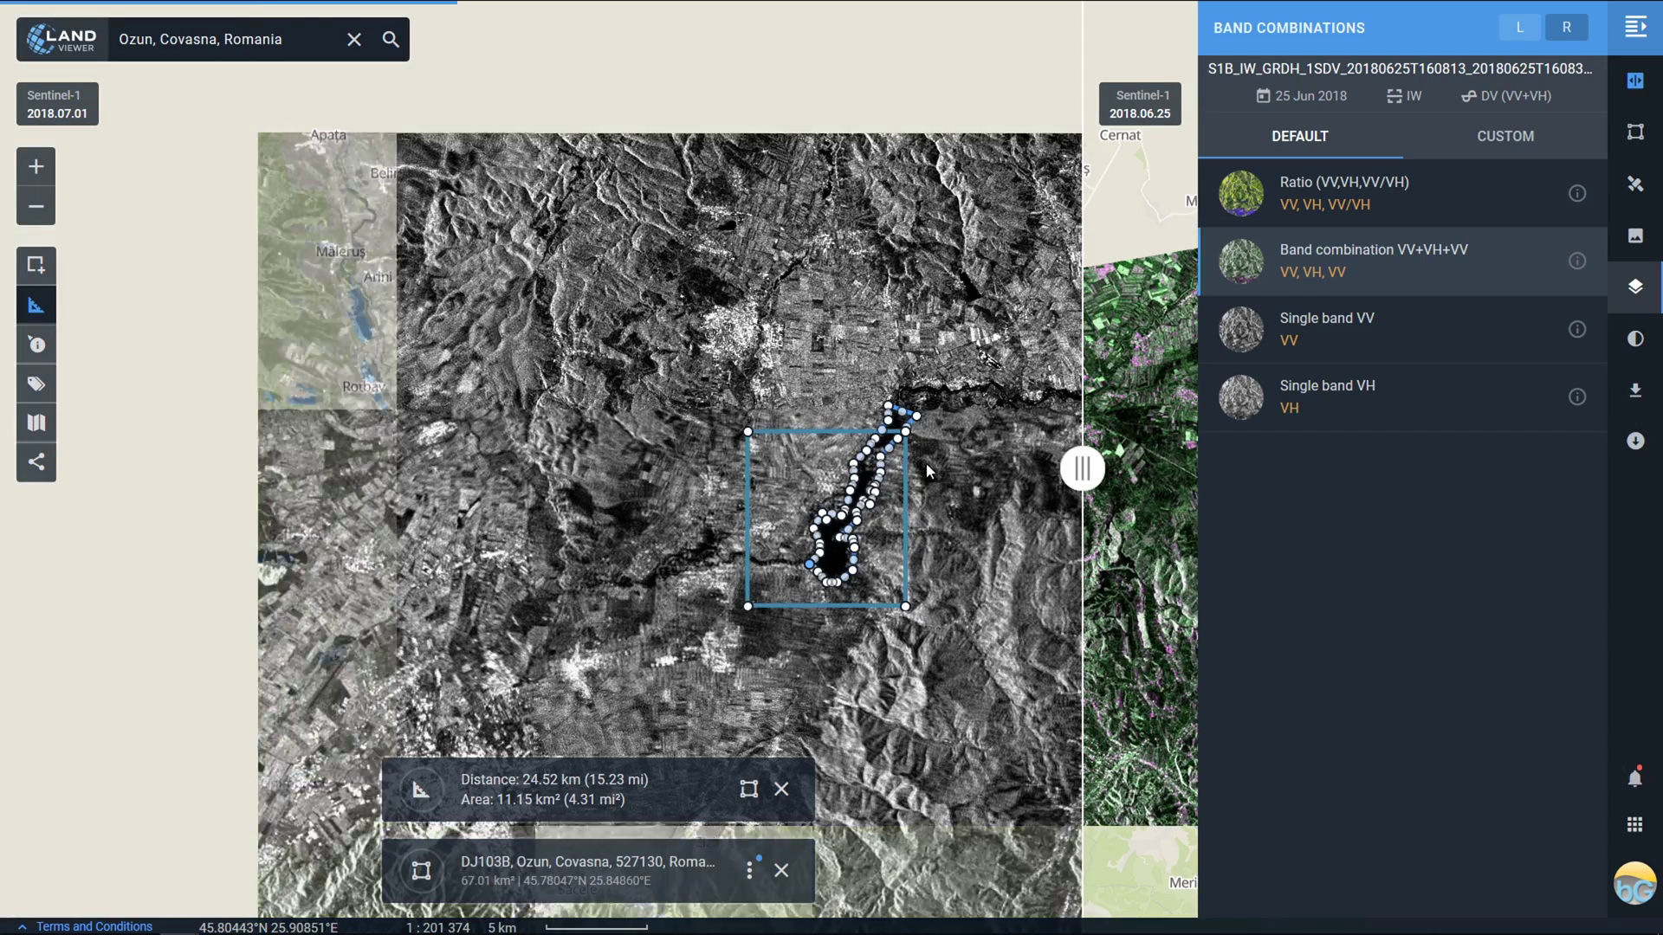
drag(890, 481, 666, 479)
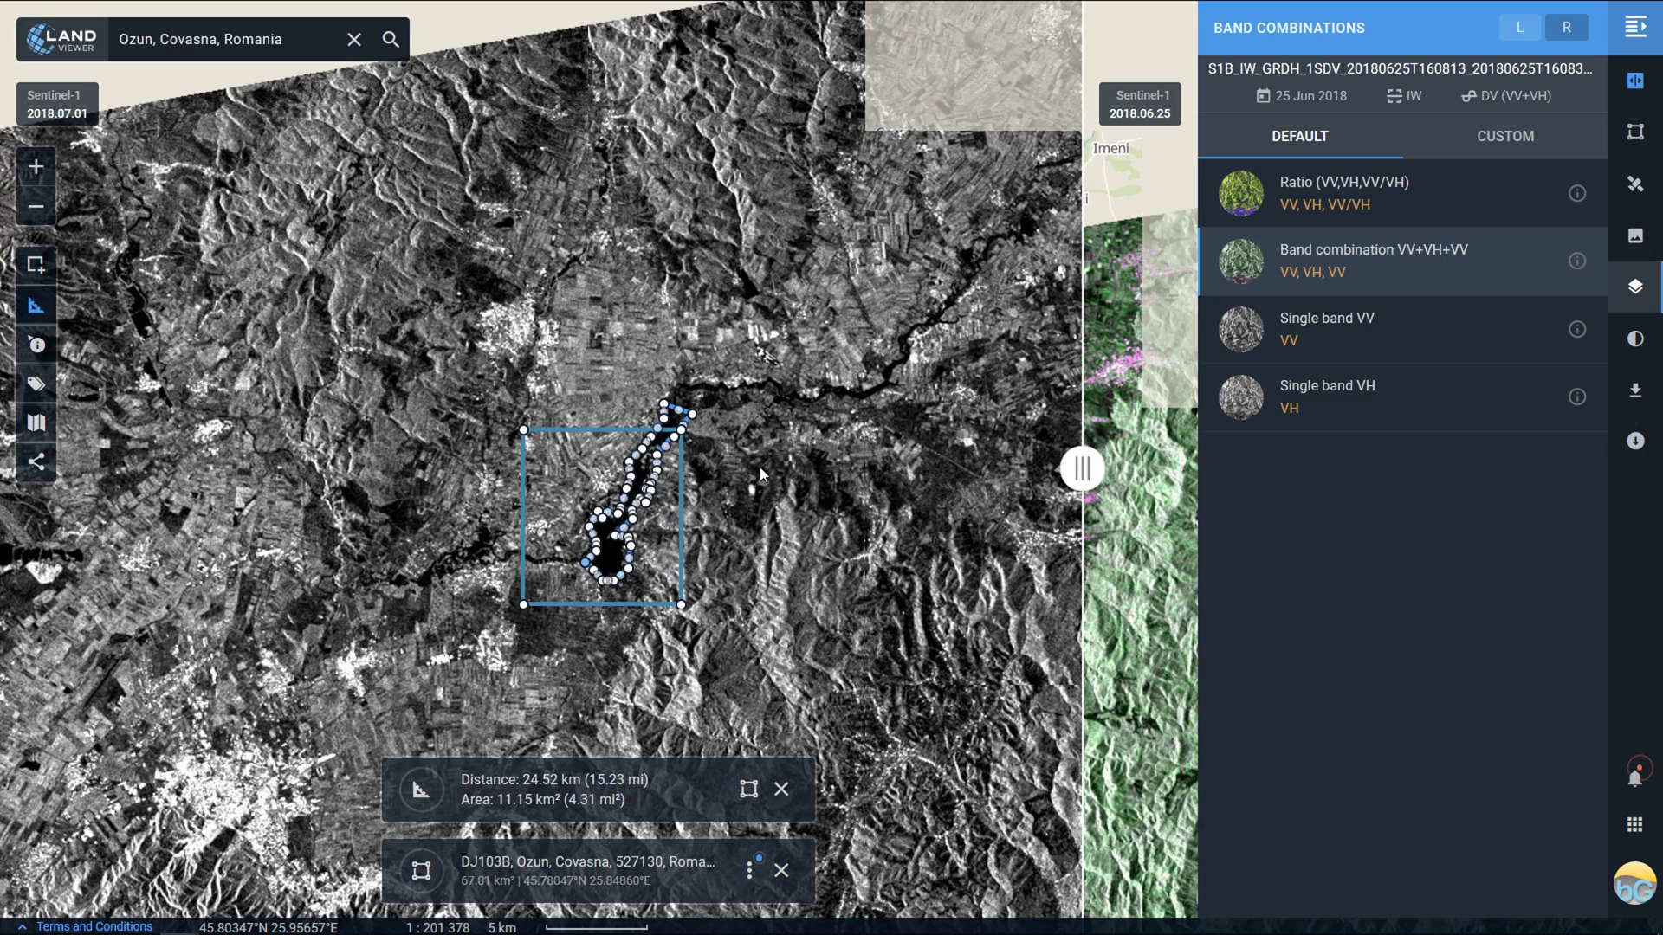